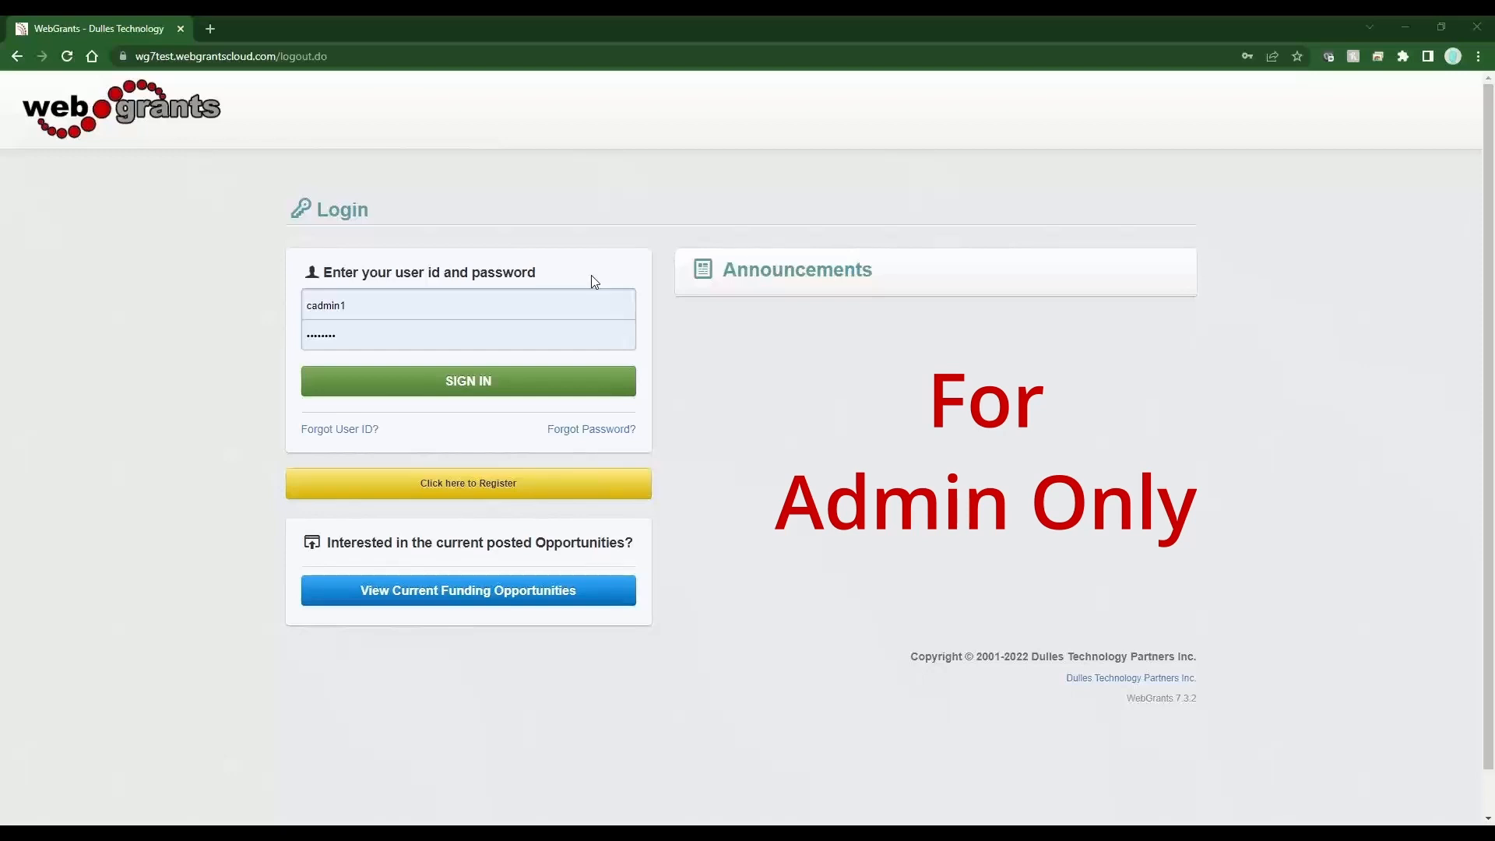
Sign in with the prefilled administrator account and open the Form Creator among the system utilities.
left_click(496, 387)
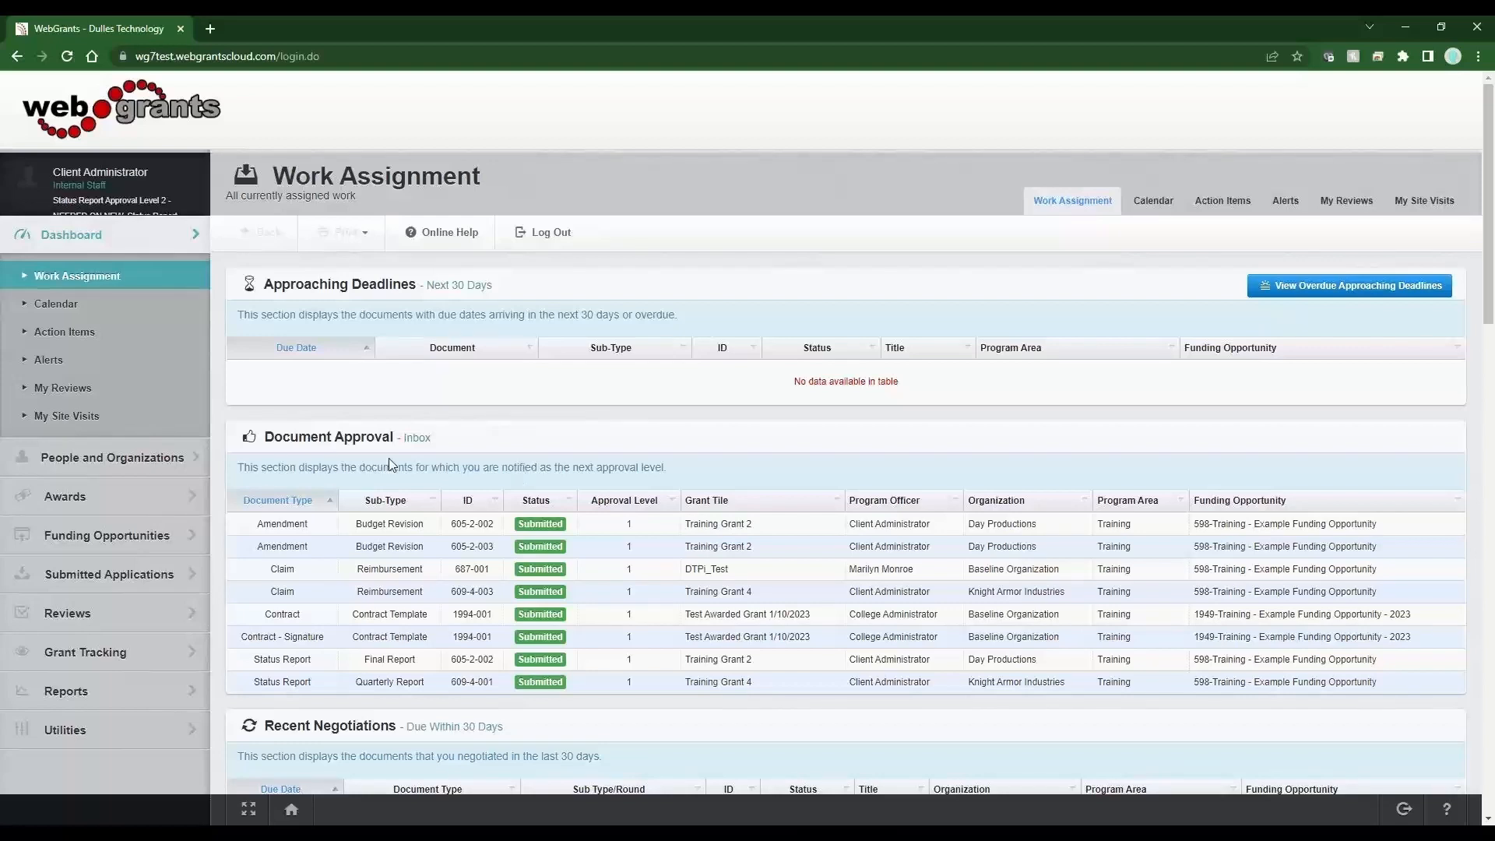
left_click(93, 735)
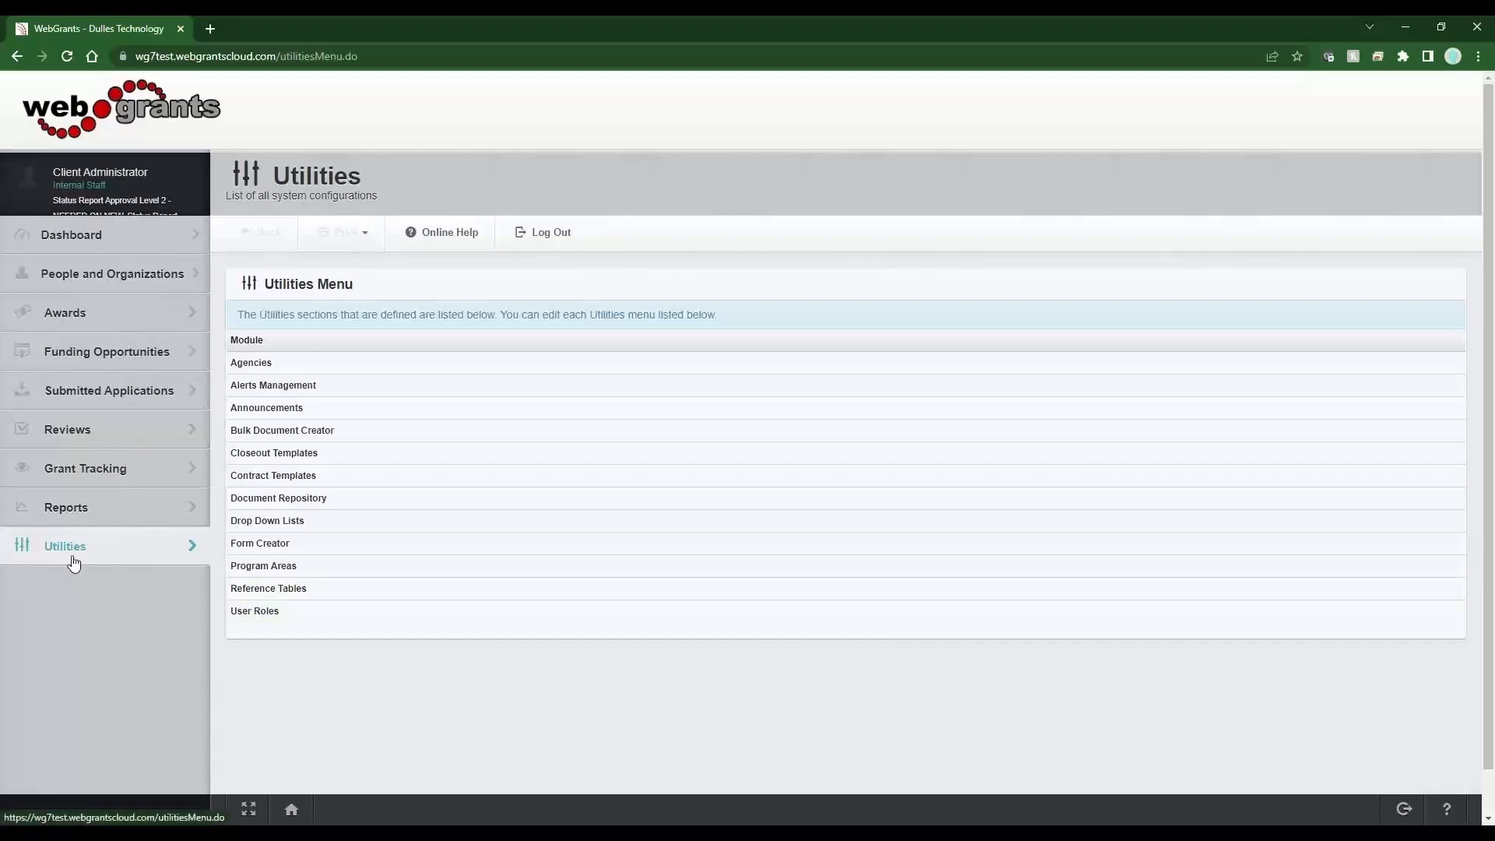
left_click(259, 543)
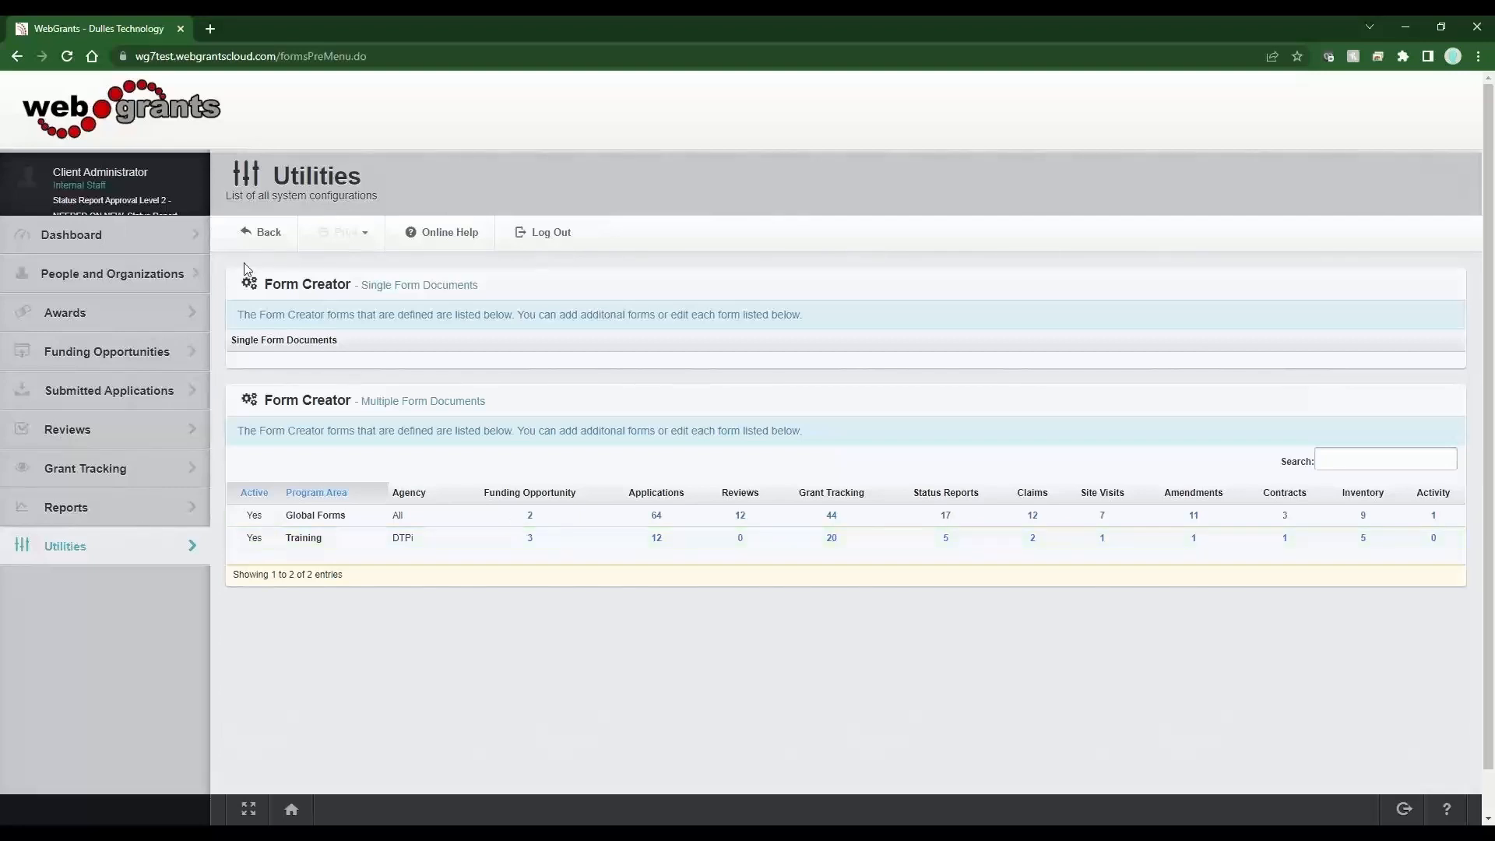
Examine the Single Form Documents and Multiple Form Documents sections, including the Global Forms and Training program areas and Training's application forms count.
left_click_drag(263, 285, 493, 304)
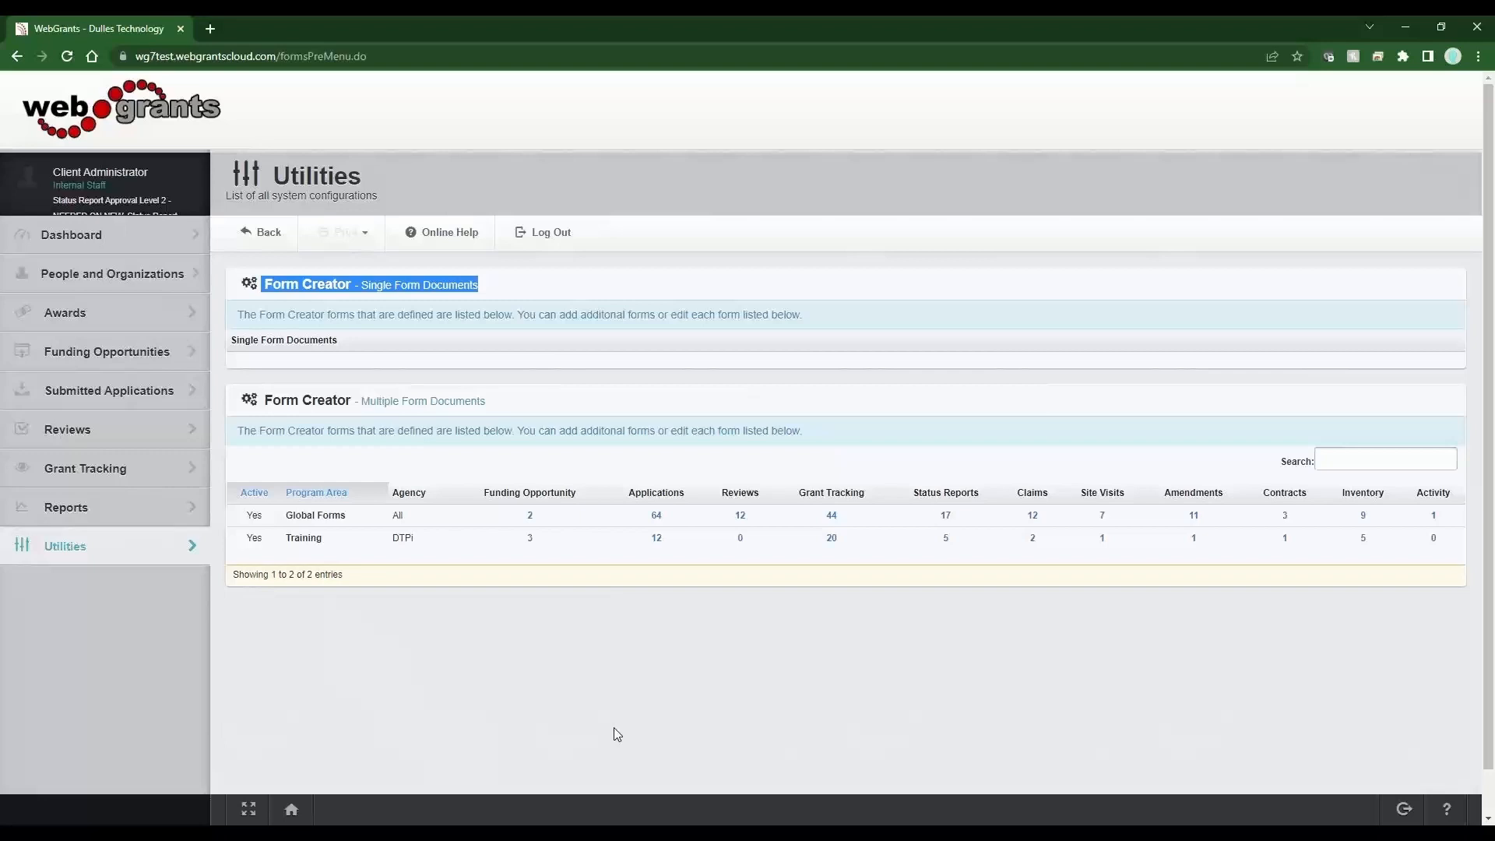
left_click_drag(264, 401, 541, 405)
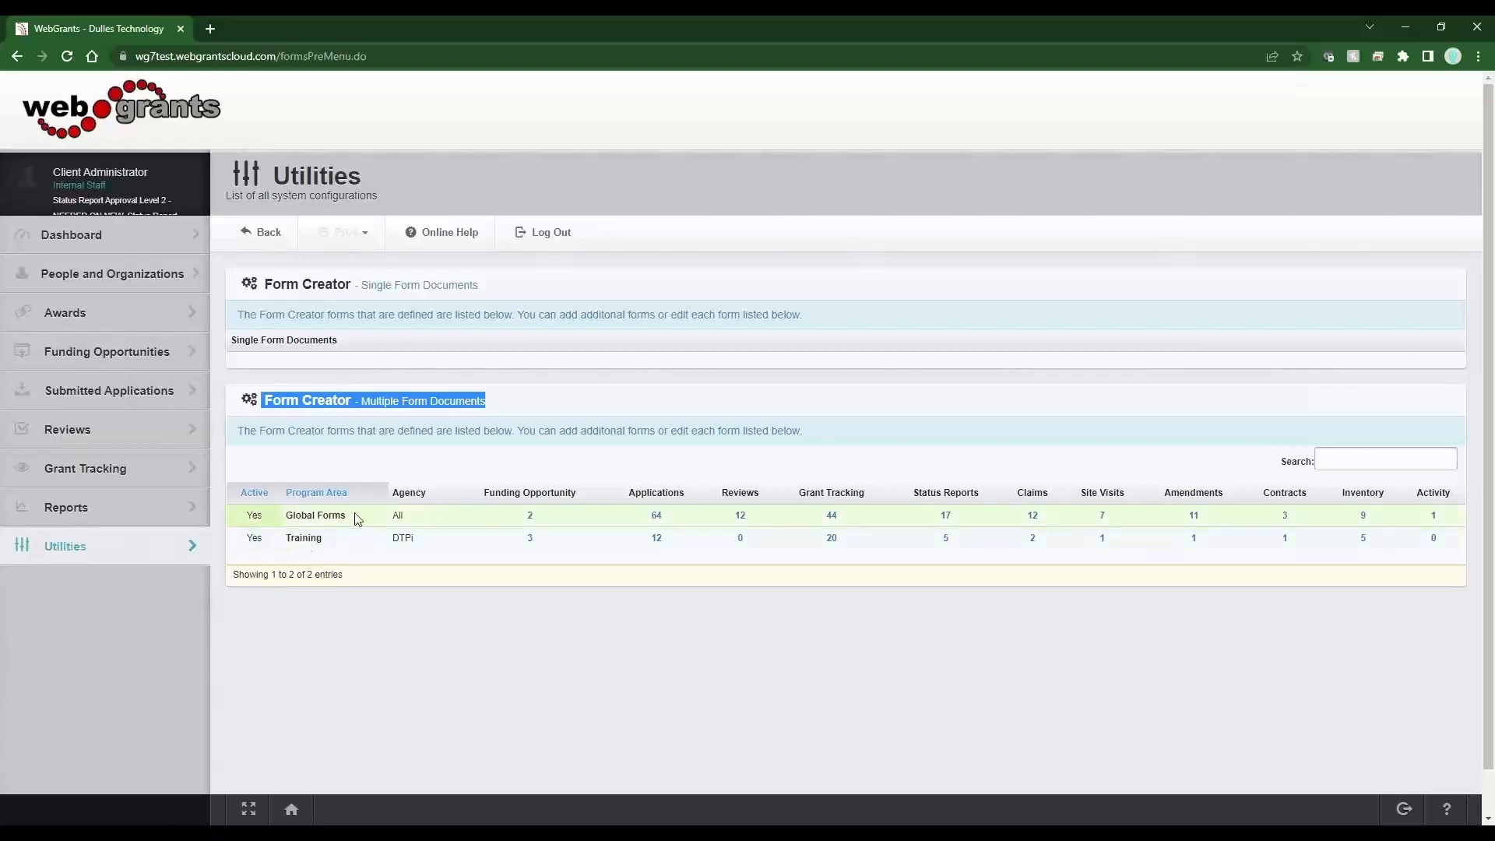
left_click(328, 659)
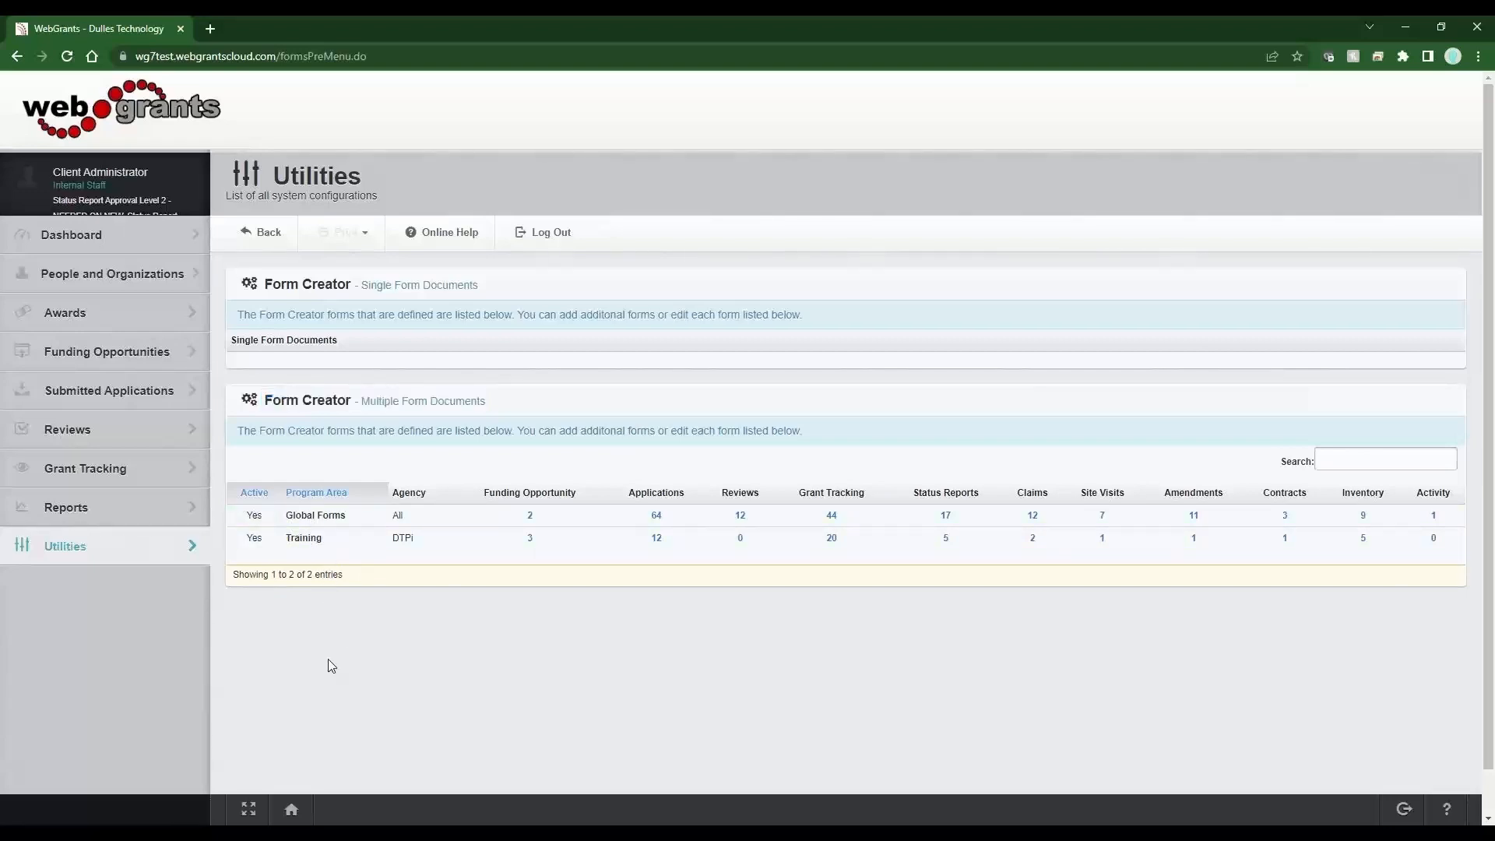
left_click_drag(268, 516, 343, 543)
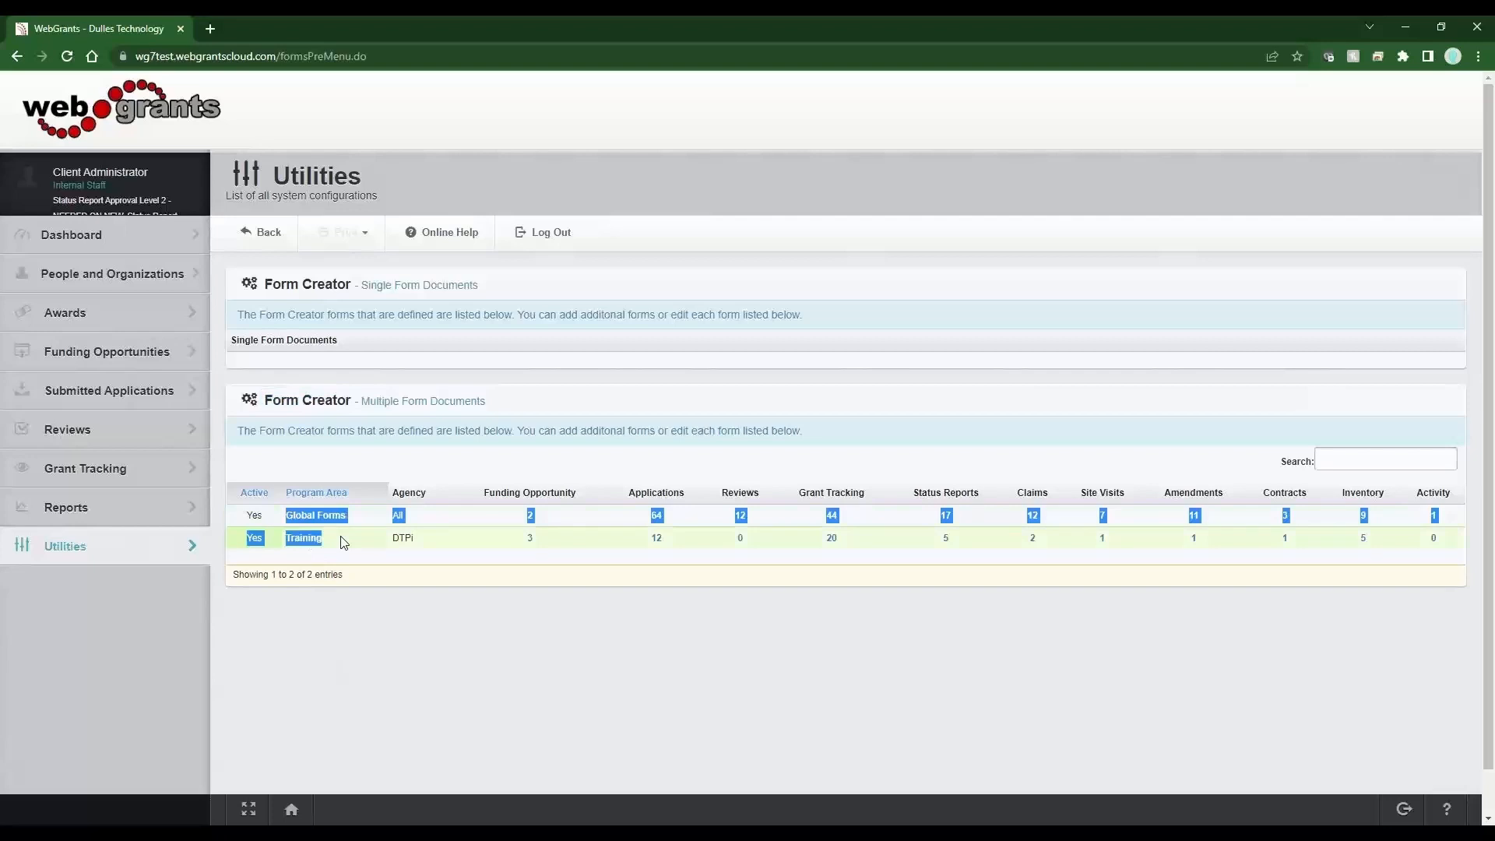
left_click(358, 604)
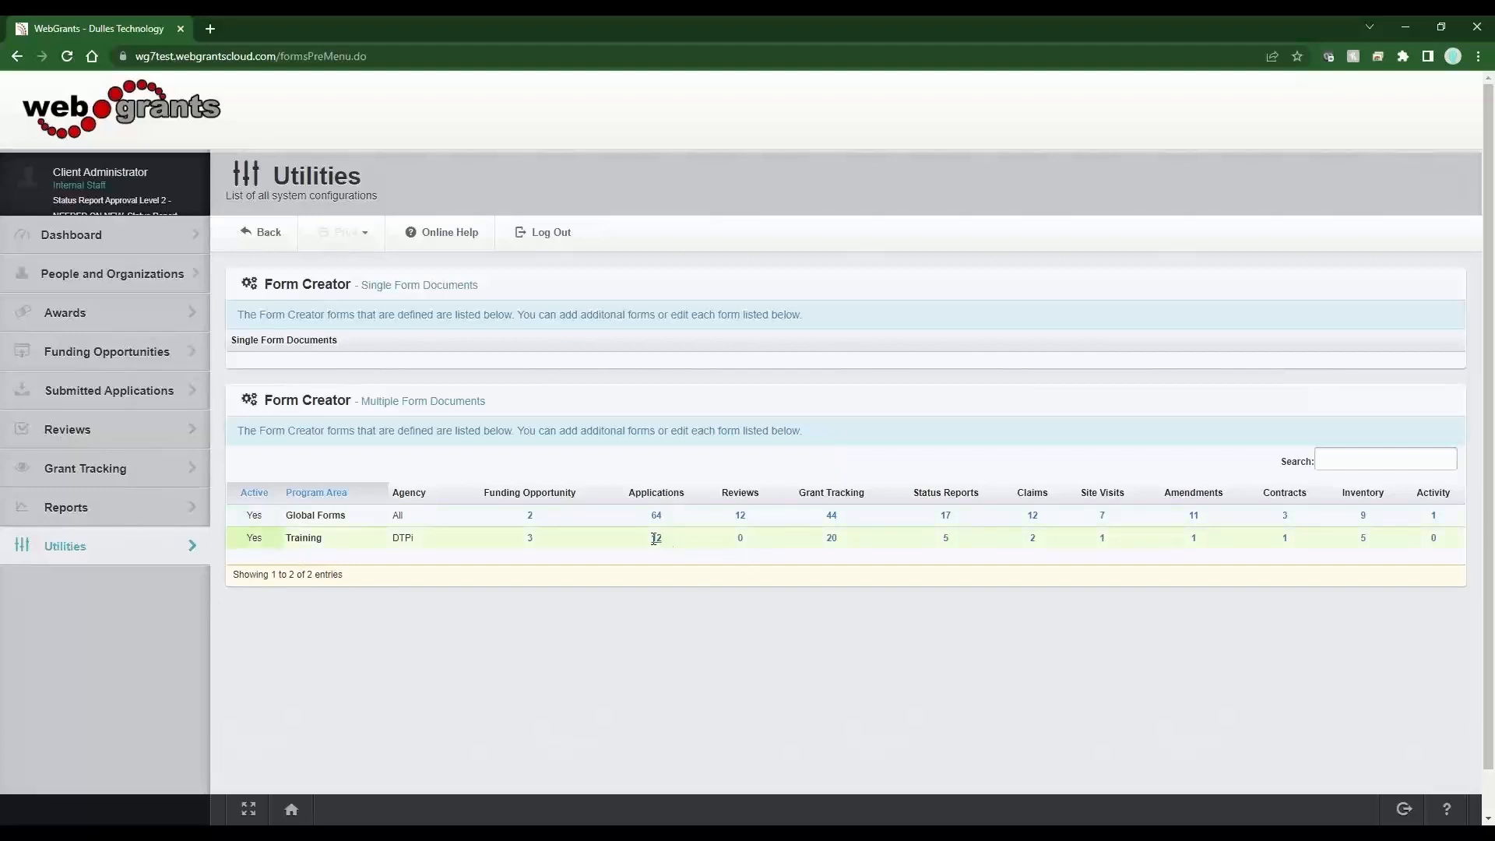
left_click_drag(659, 538, 660, 577)
left_click(656, 623)
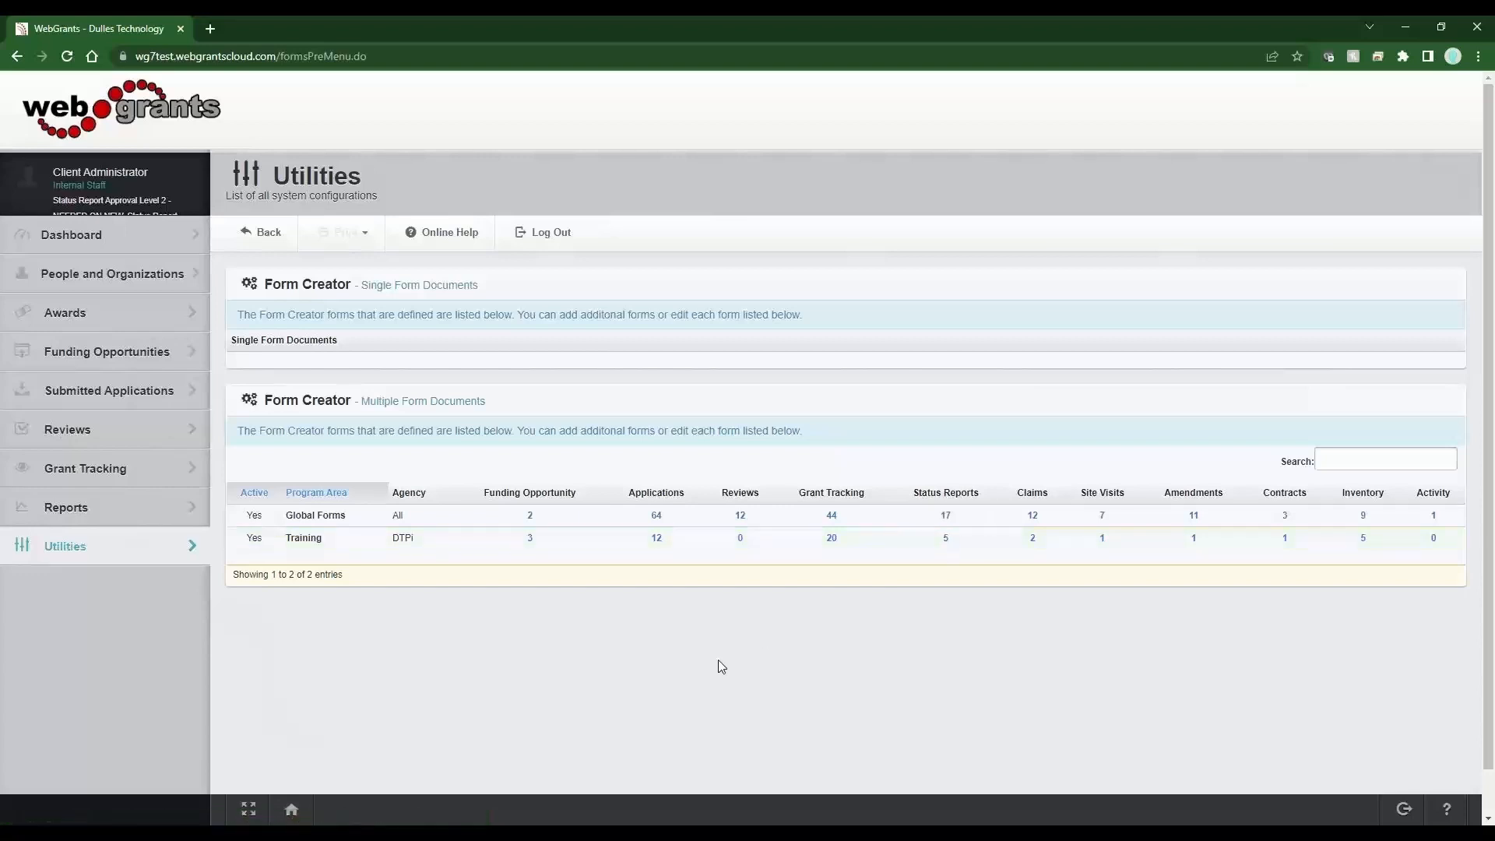
Open the Training program area's application forms and check the program area and document type in the header.
left_click(658, 541)
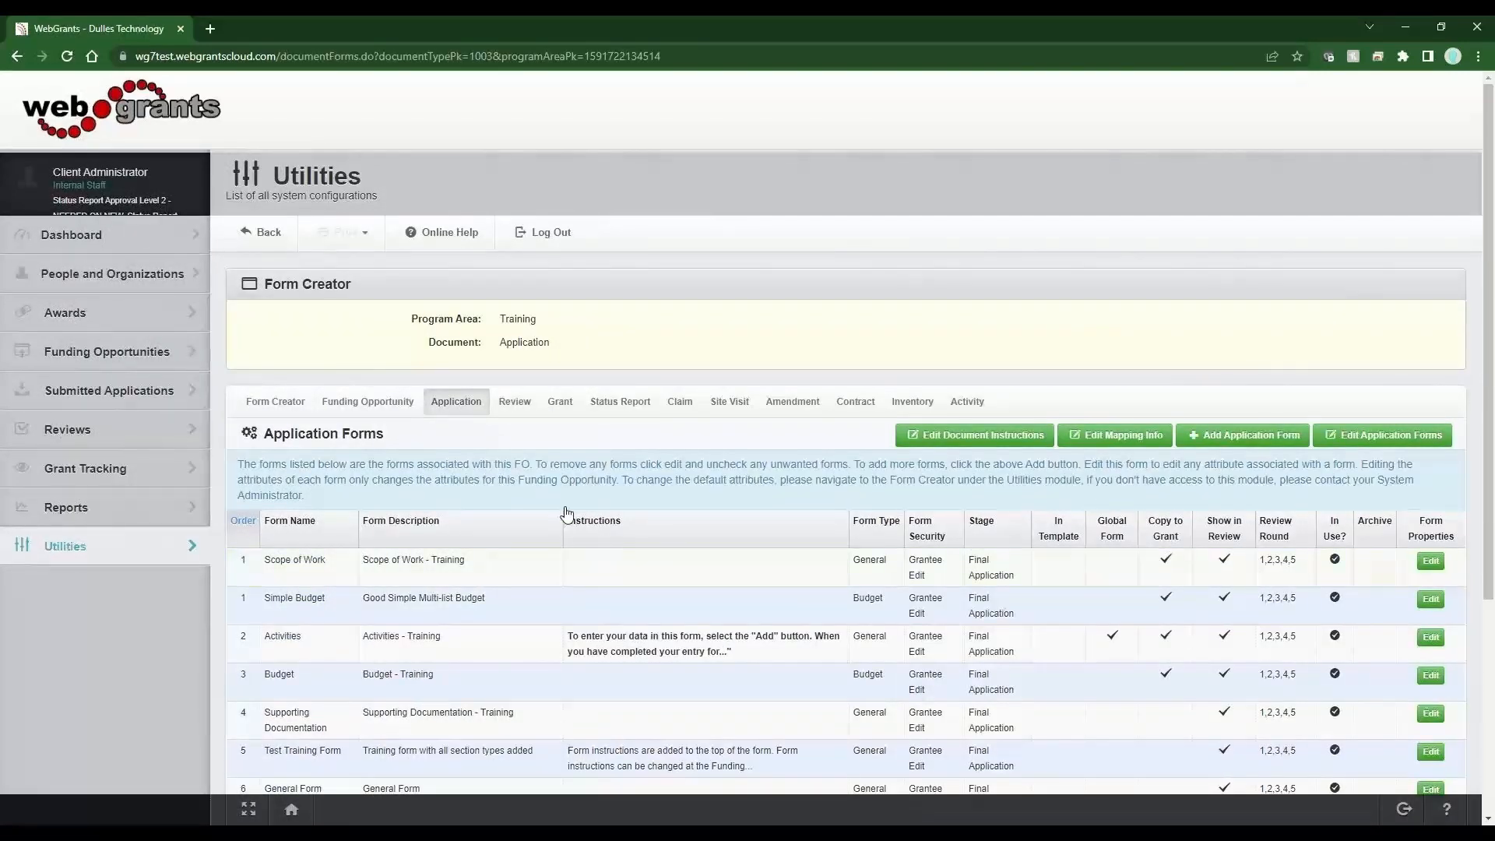
left_click_drag(548, 327, 411, 321)
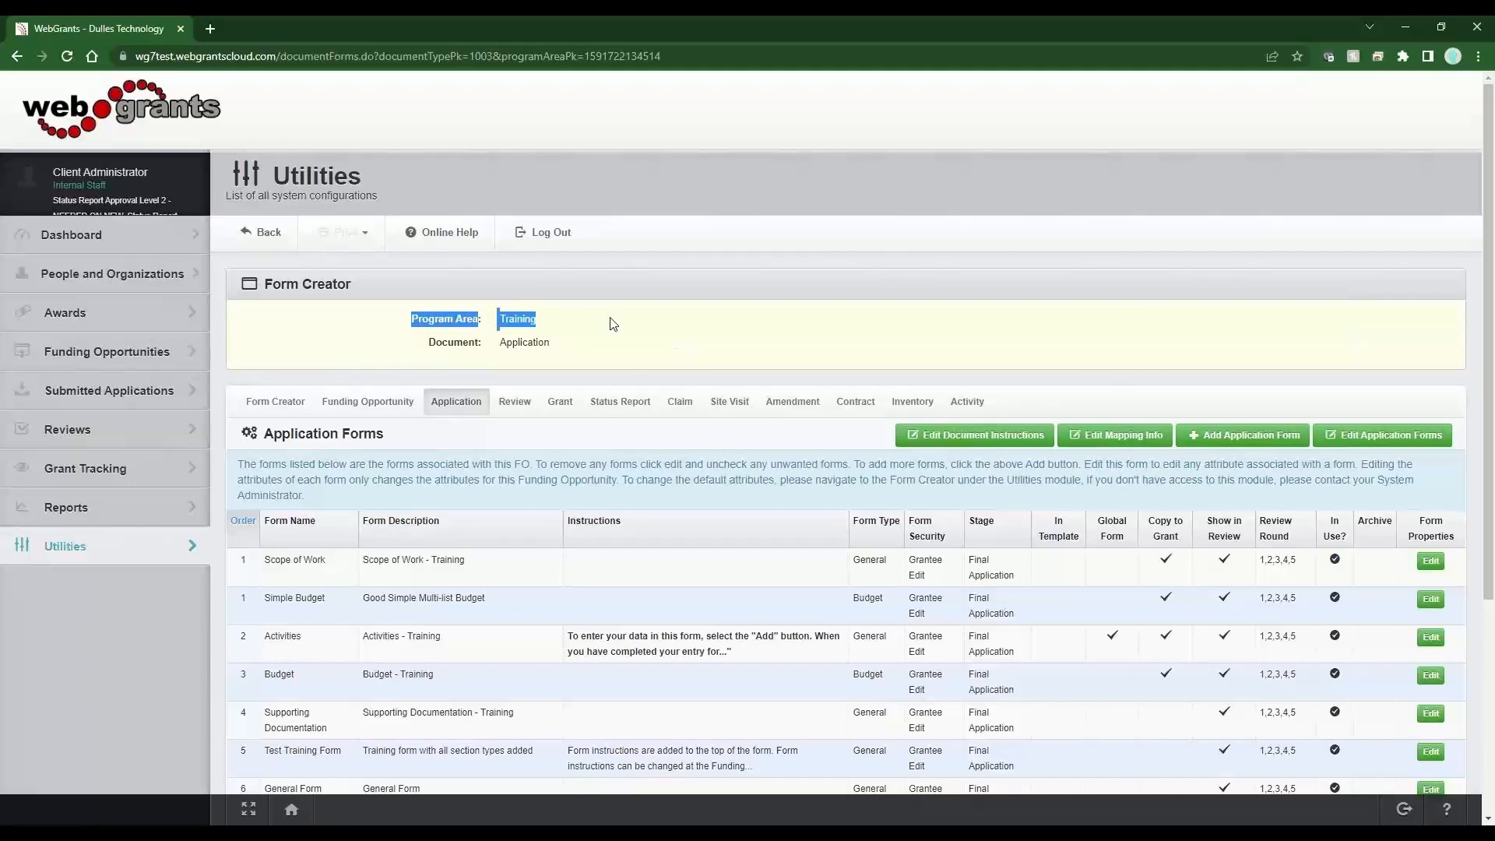
left_click_drag(557, 345, 428, 343)
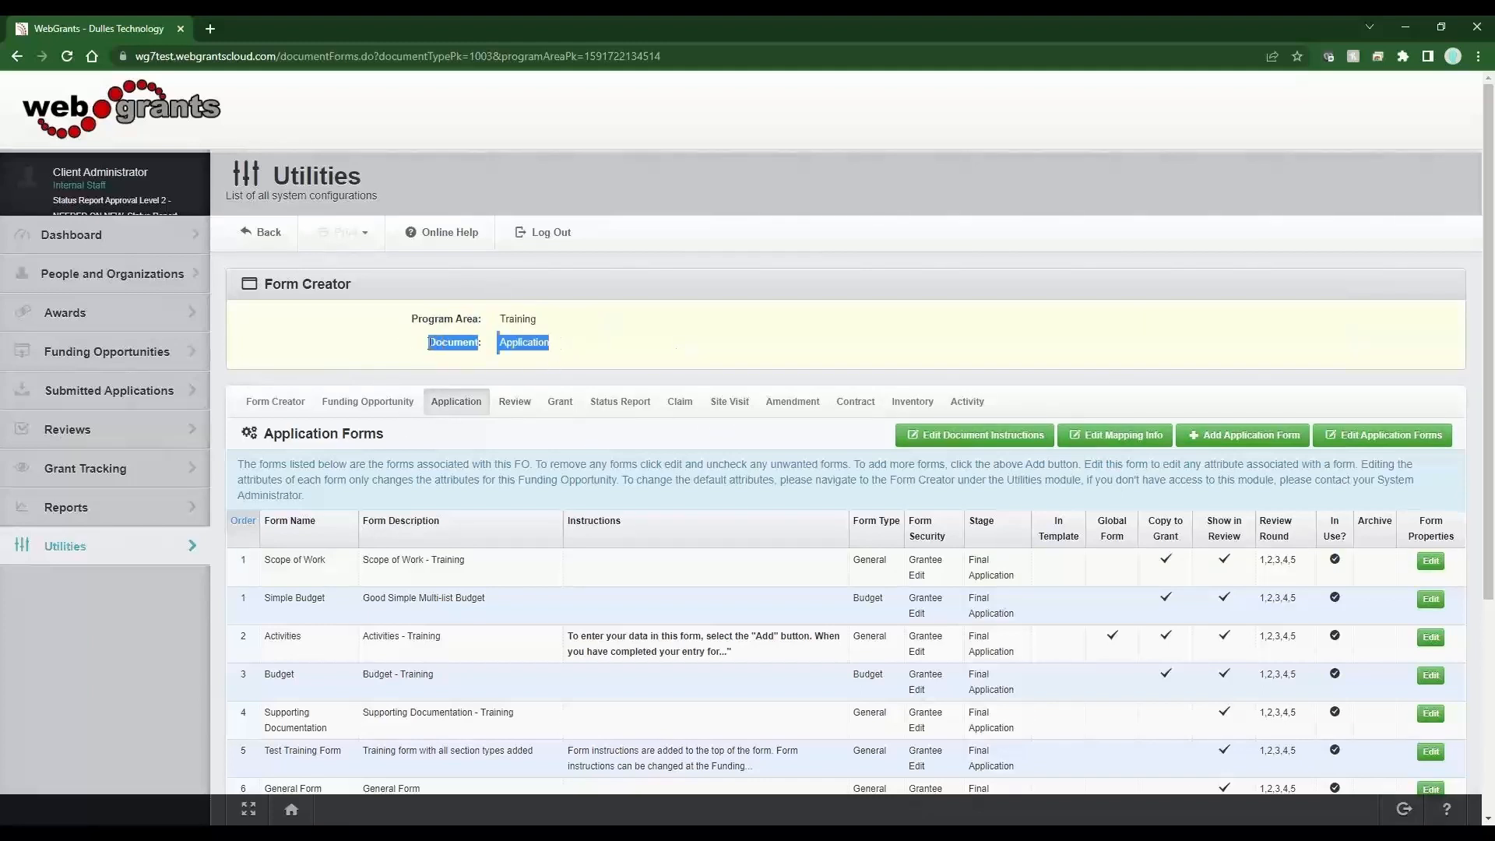
left_click(604, 340)
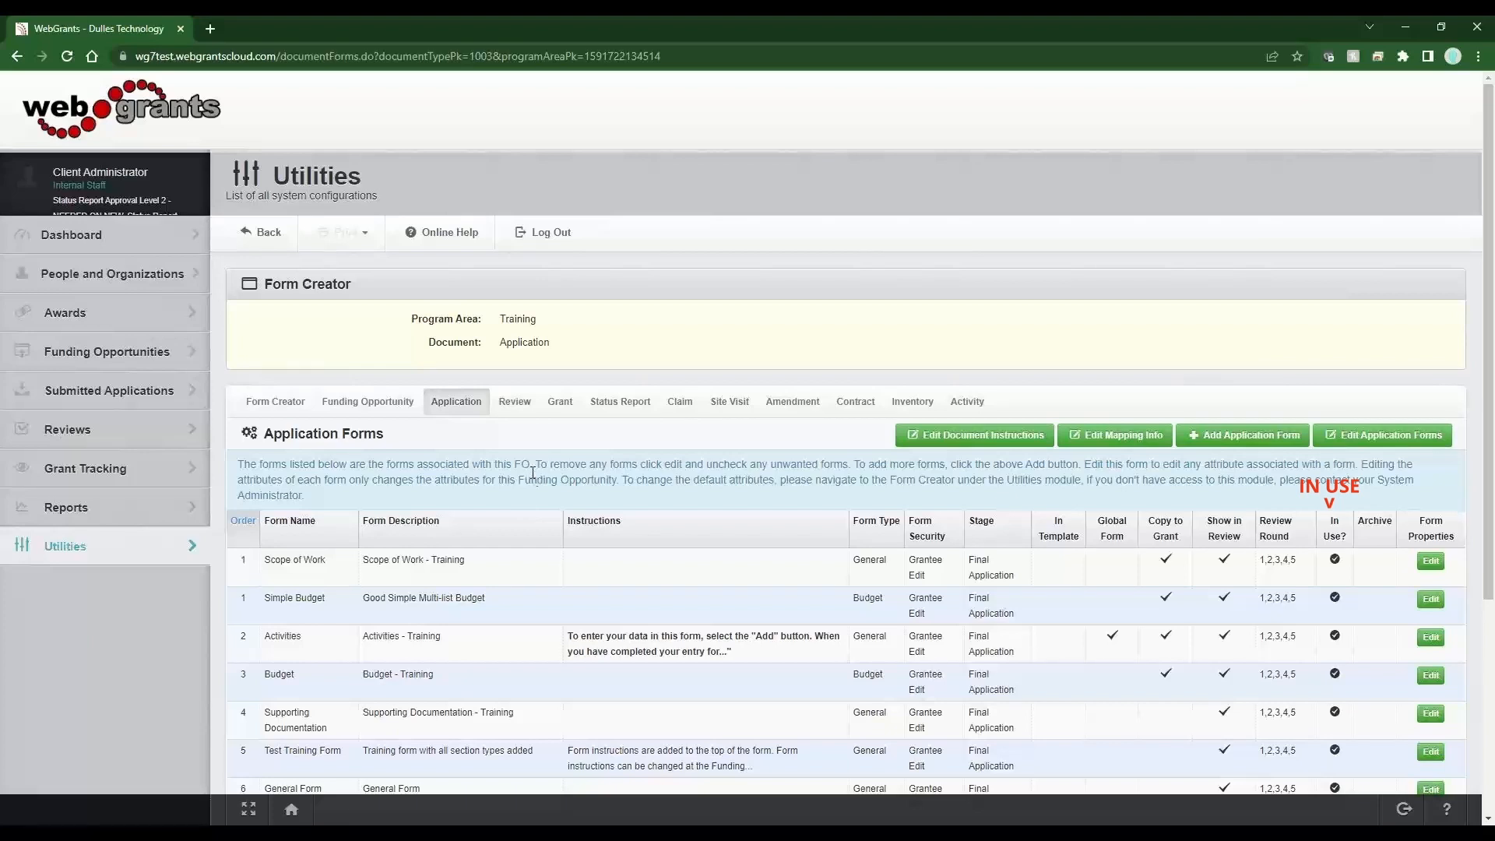
Check which funding opportunities use the Scope of Work, Simple Budget, Activities and Test Training Form application forms.
mouse_move(1338, 557)
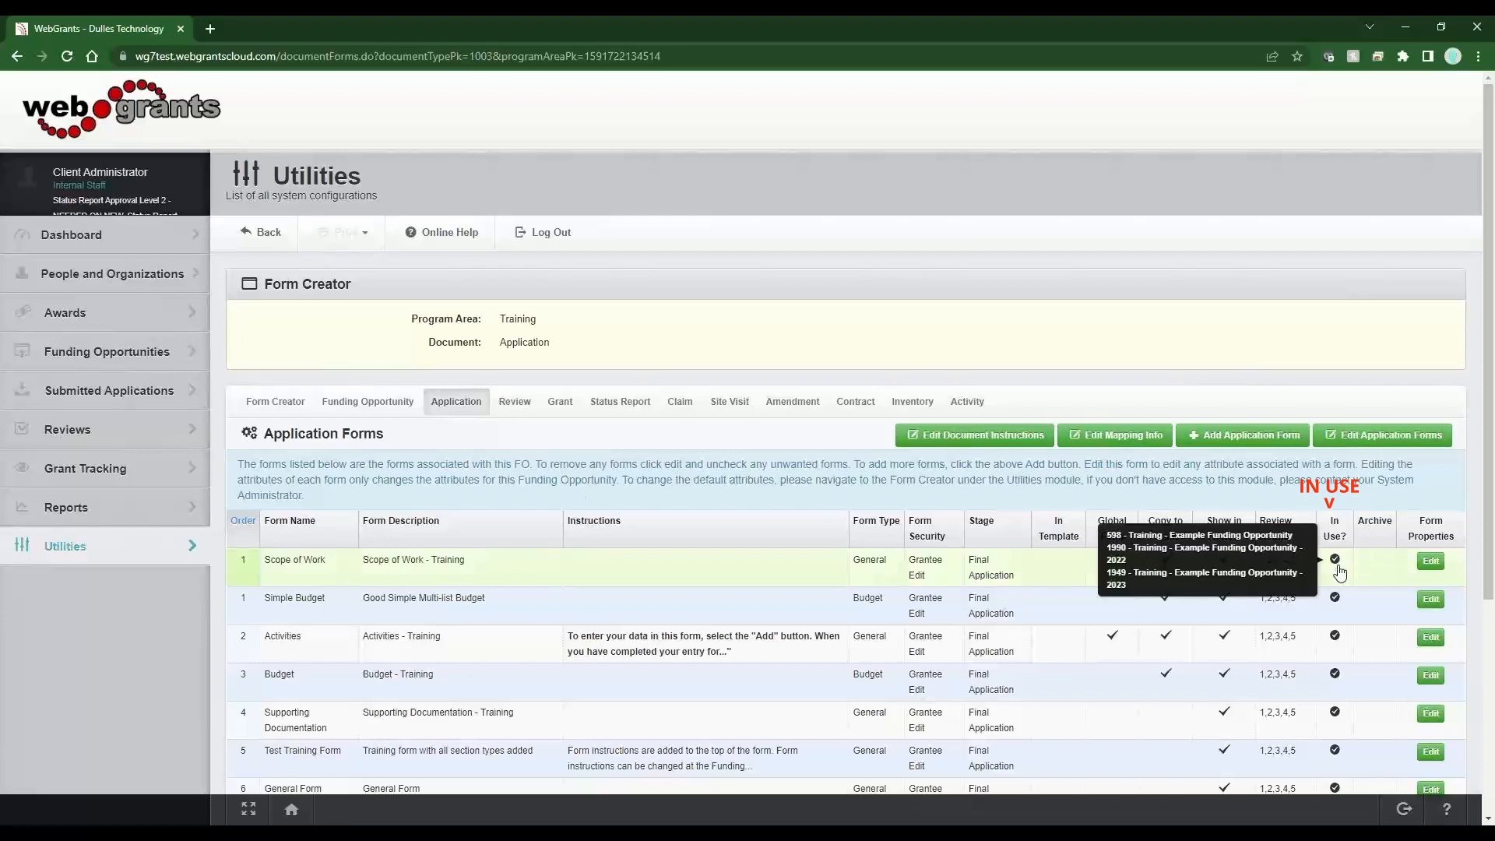
mouse_move(1333, 606)
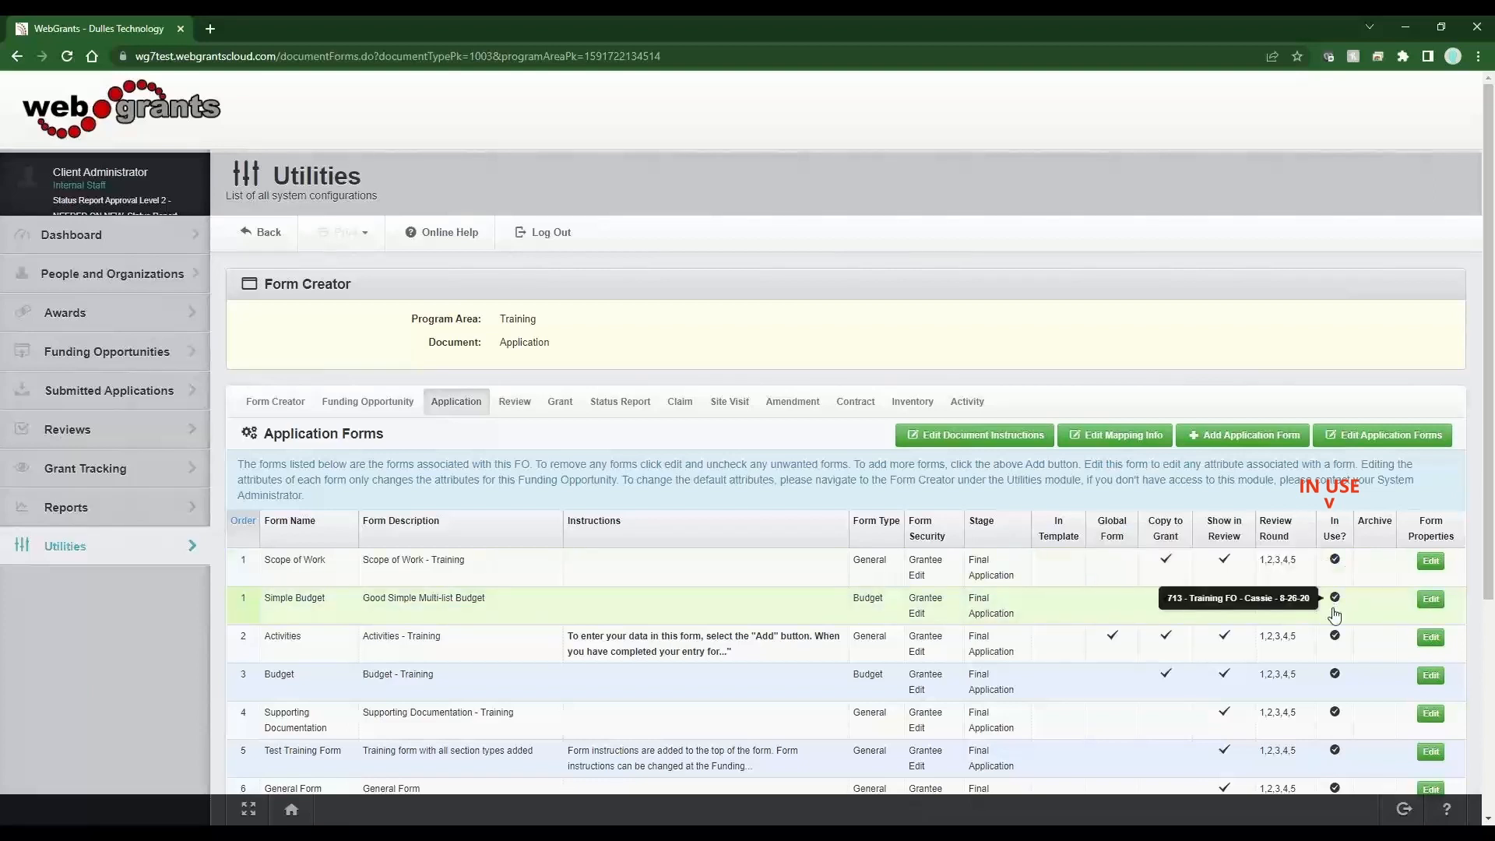
mouse_move(1339, 641)
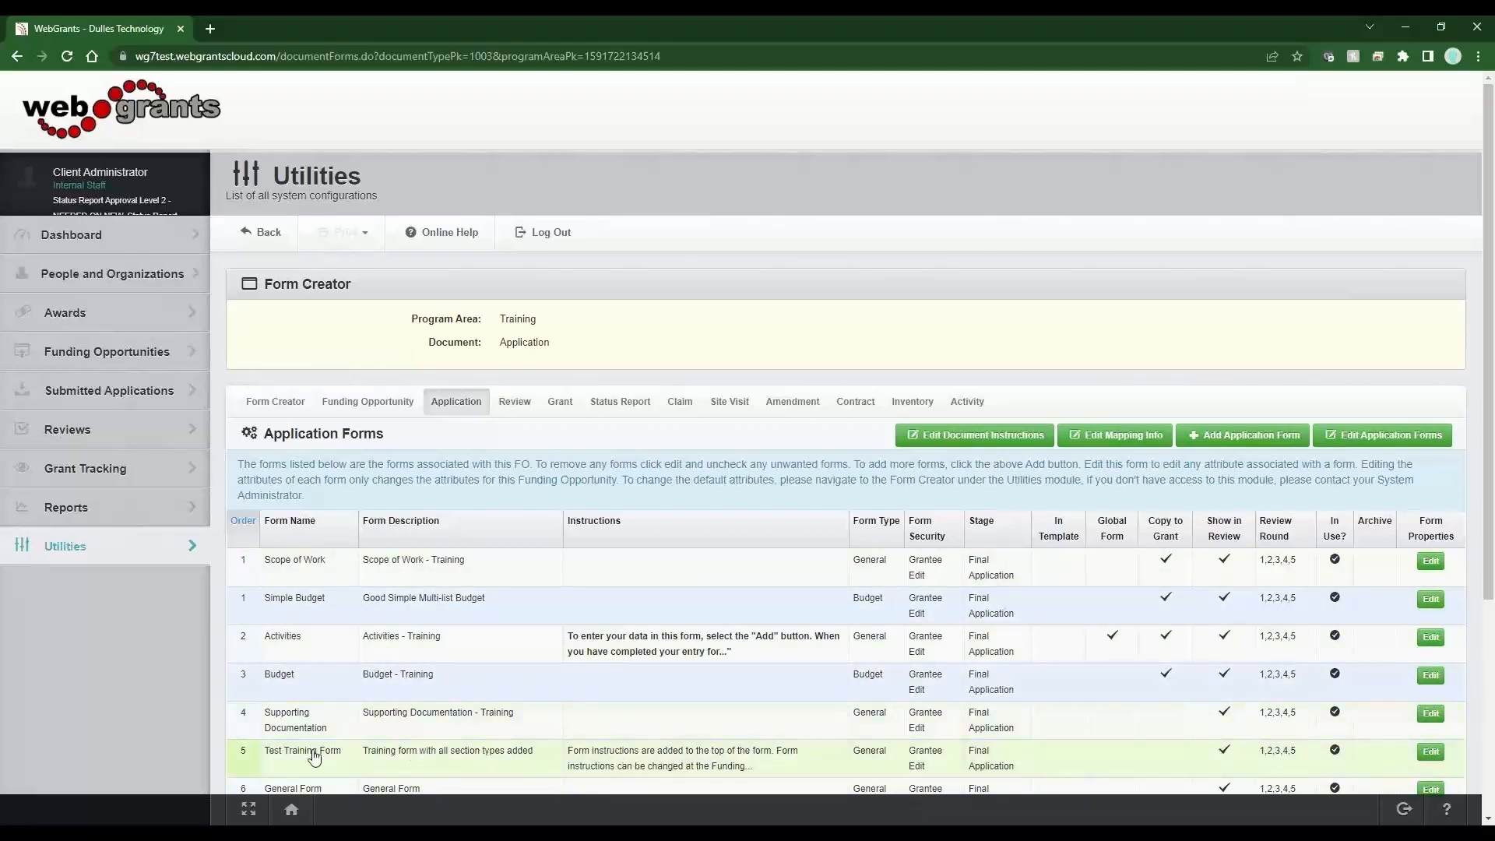
mouse_move(1334, 752)
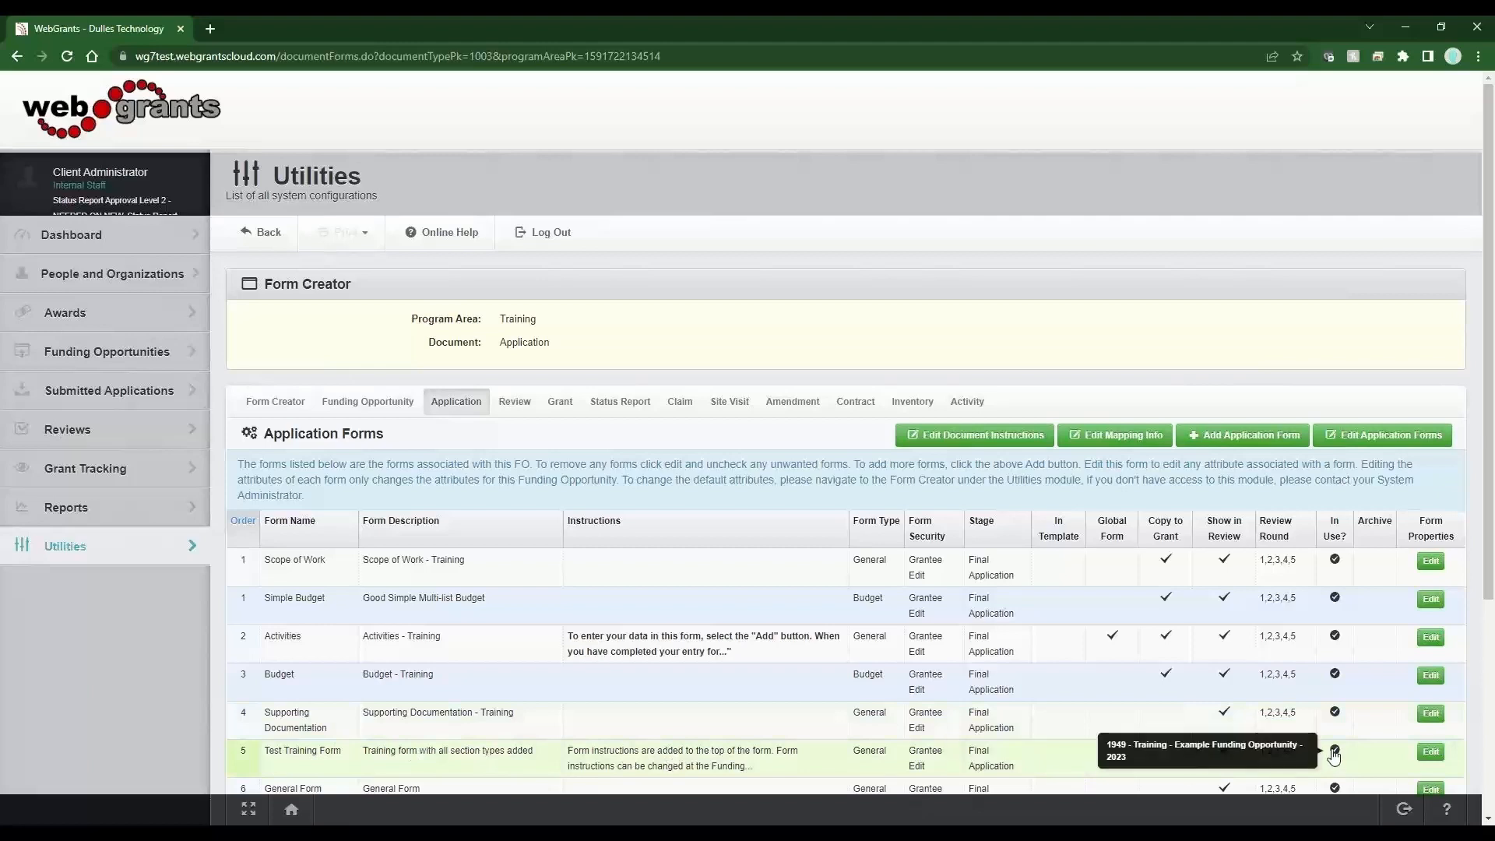
Open the Test Training Form and review its sections from Single Value Example through Named Attachment Example.
left_click(598, 755)
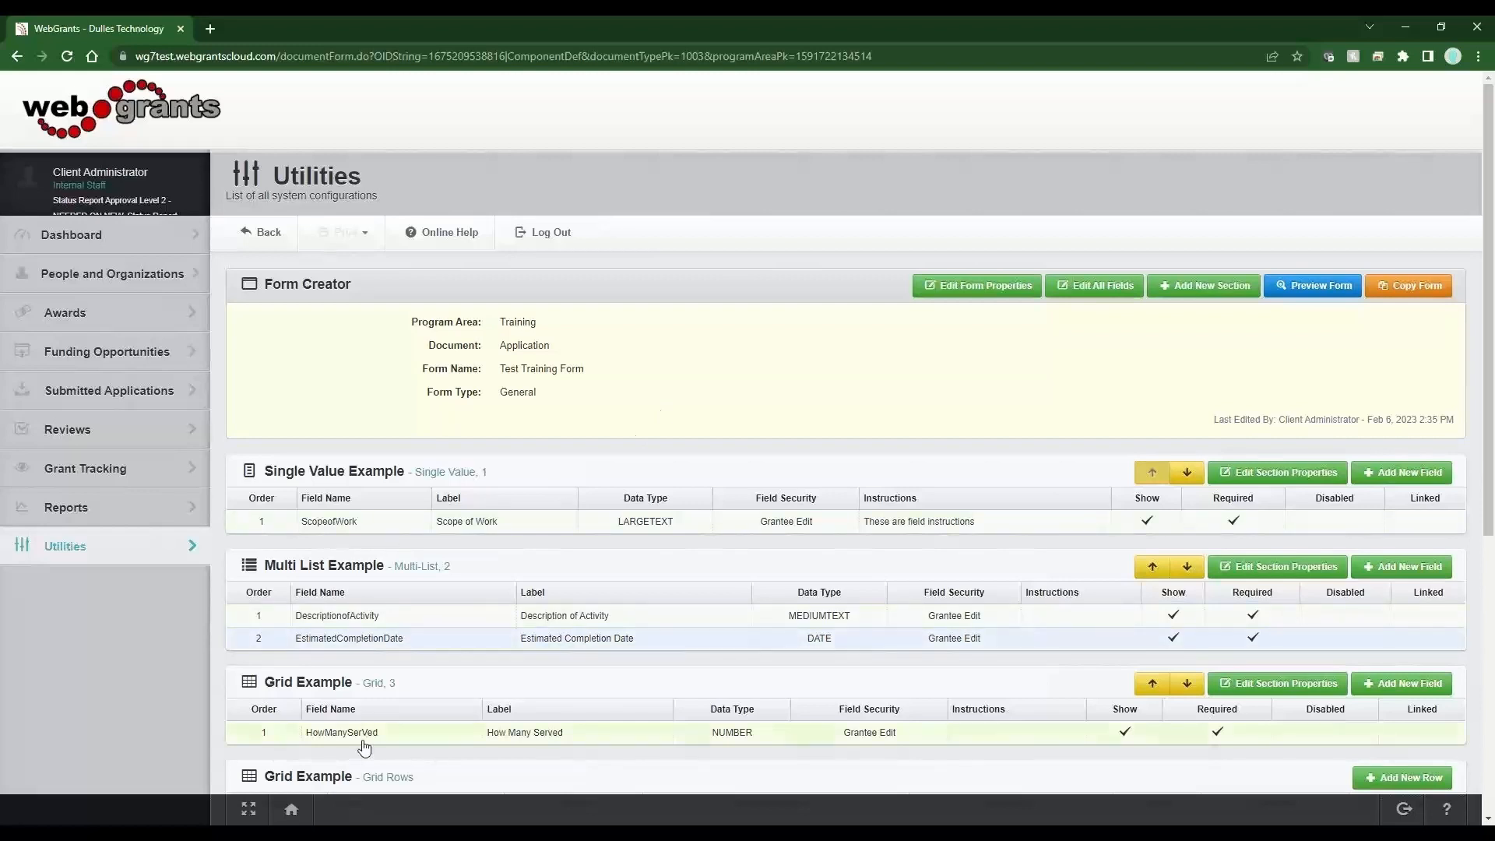
scroll(450, 677, "down", 5)
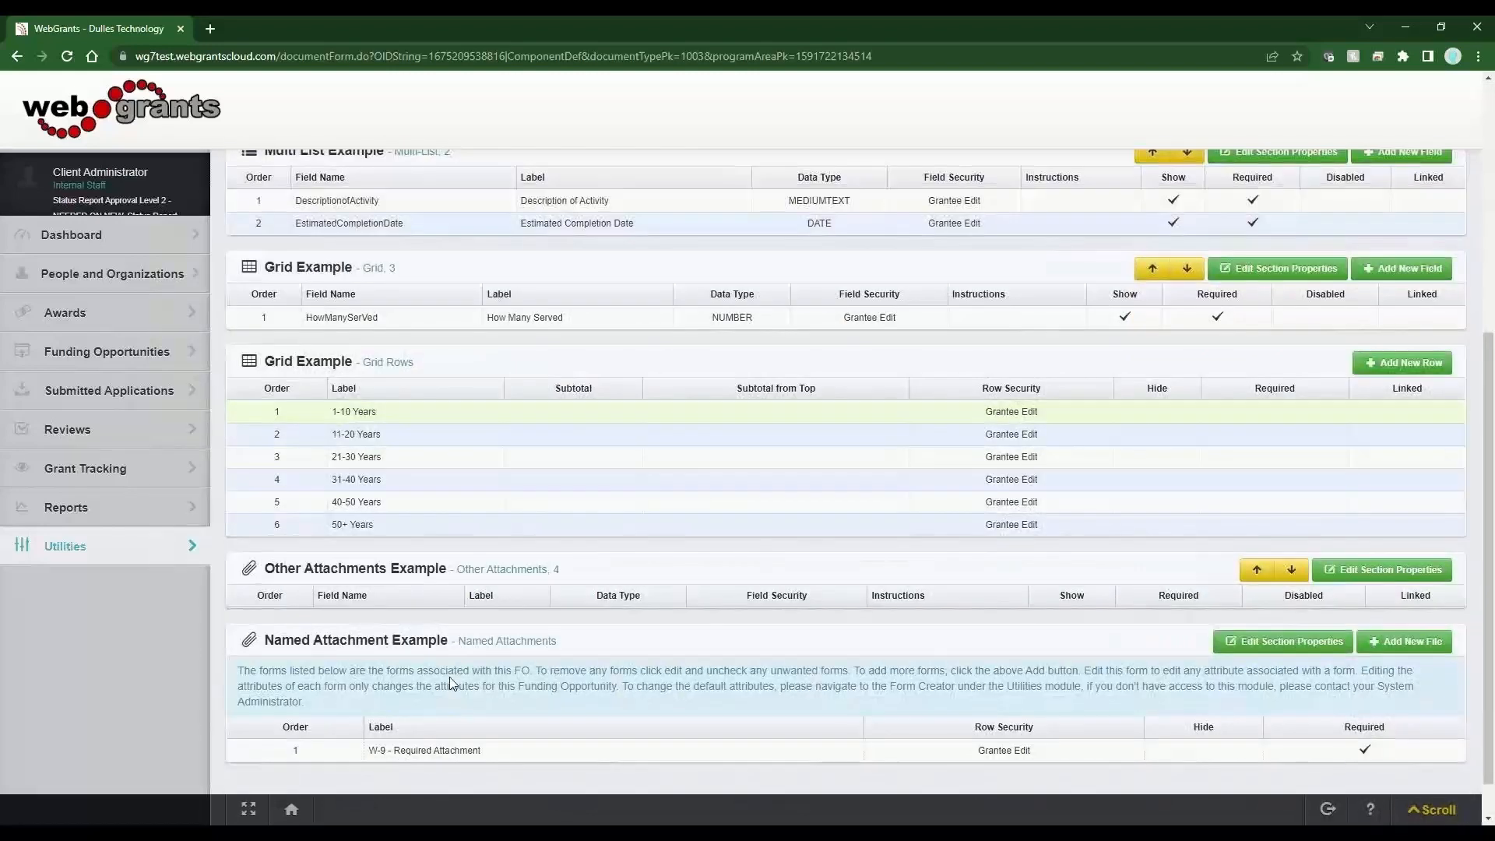
scroll(450, 677, "up", 5)
scroll(731, 386, "down", 5)
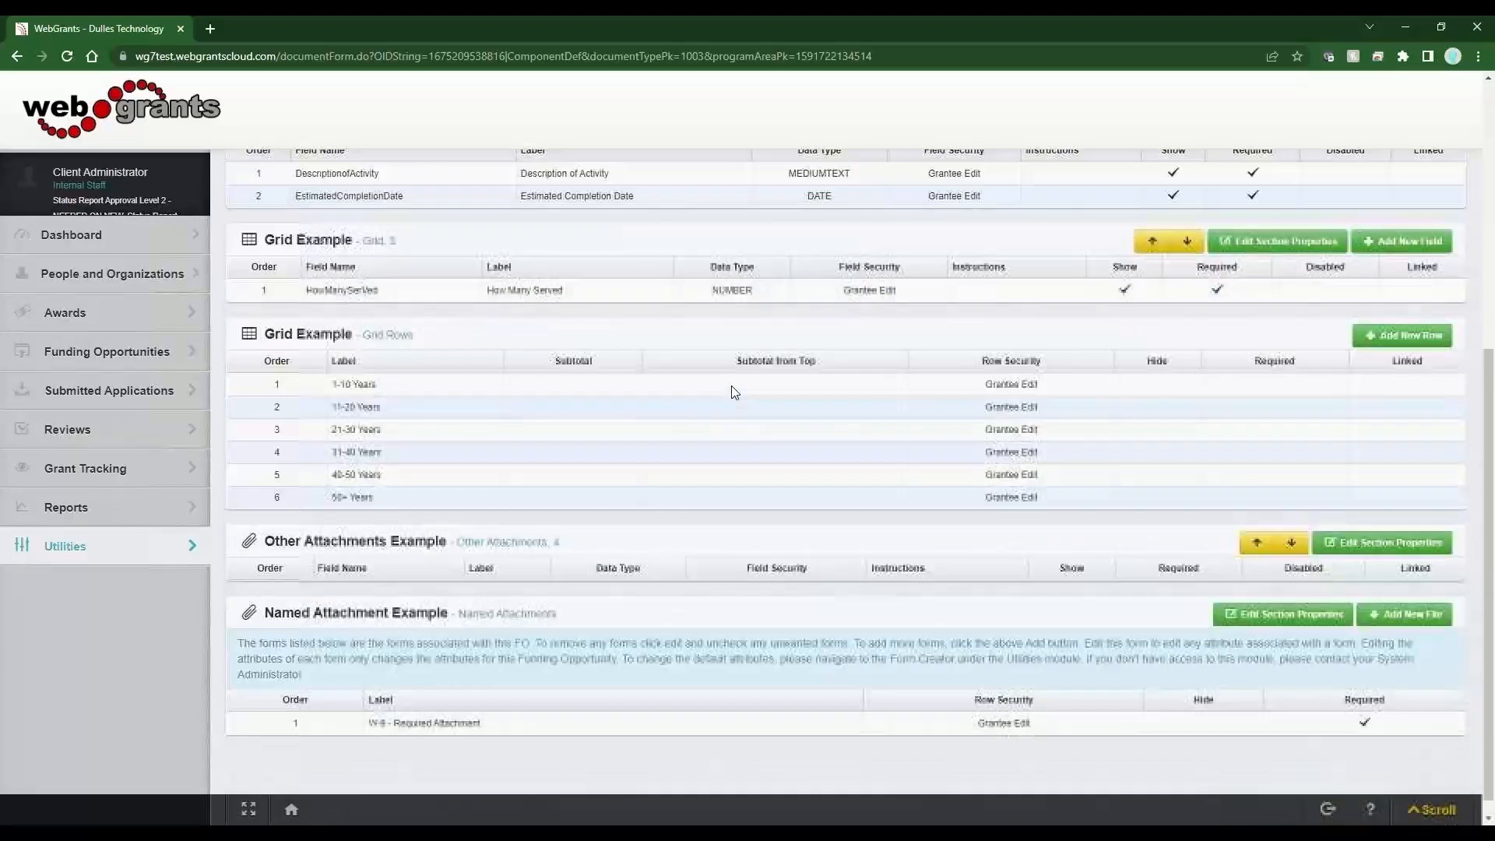
scroll(724, 467, "up", 5)
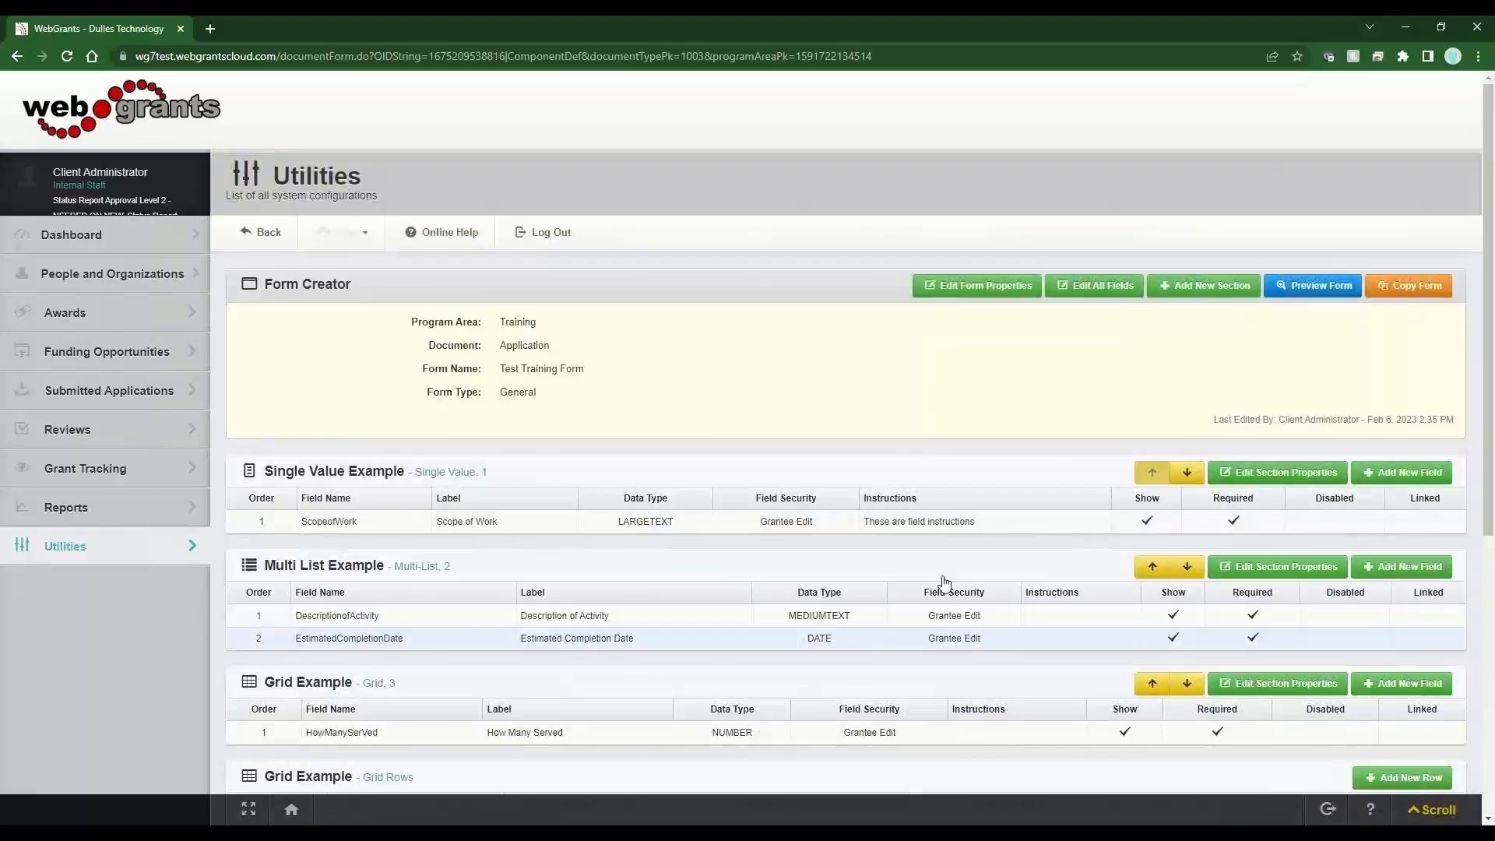
Preview the Test Training Form, look through all its sections, and return to the form's section list.
left_click(1294, 296)
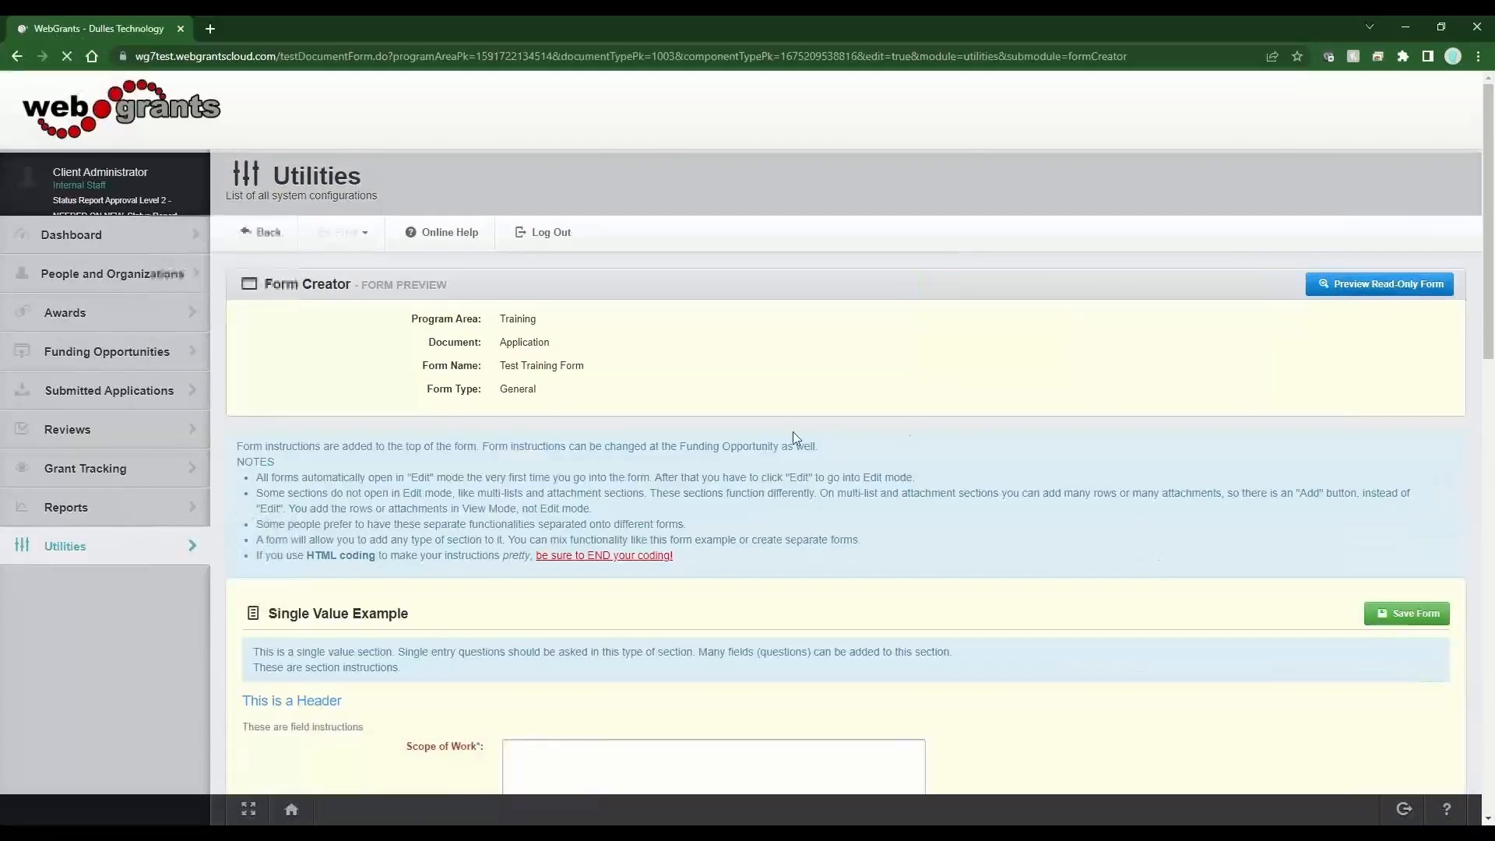
scroll(778, 436, "down", 3)
scroll(763, 443, "down", 15)
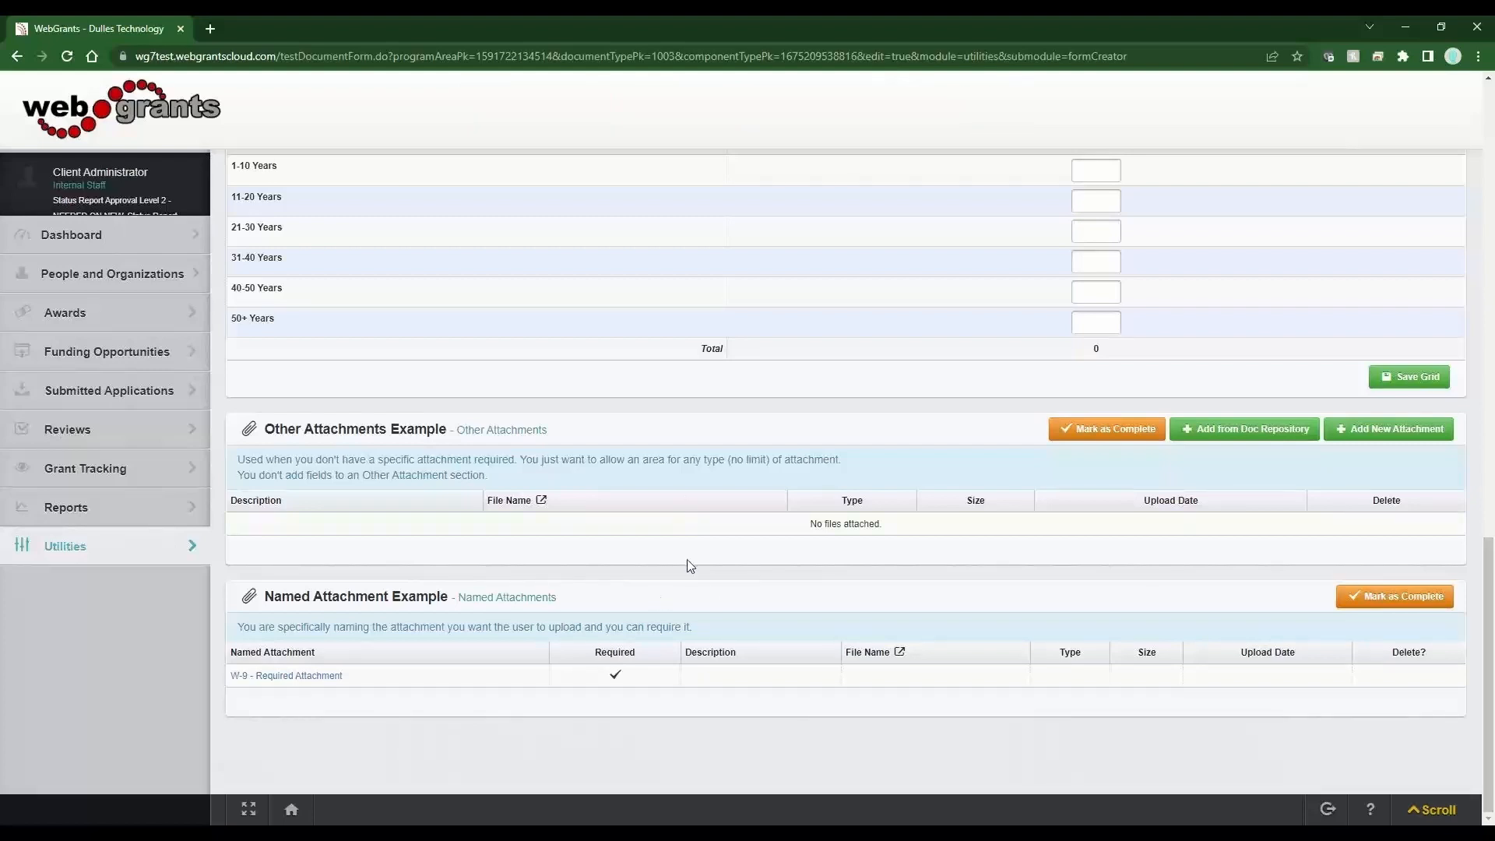
scroll(688, 560, "up", 4)
scroll(688, 560, "up", 11)
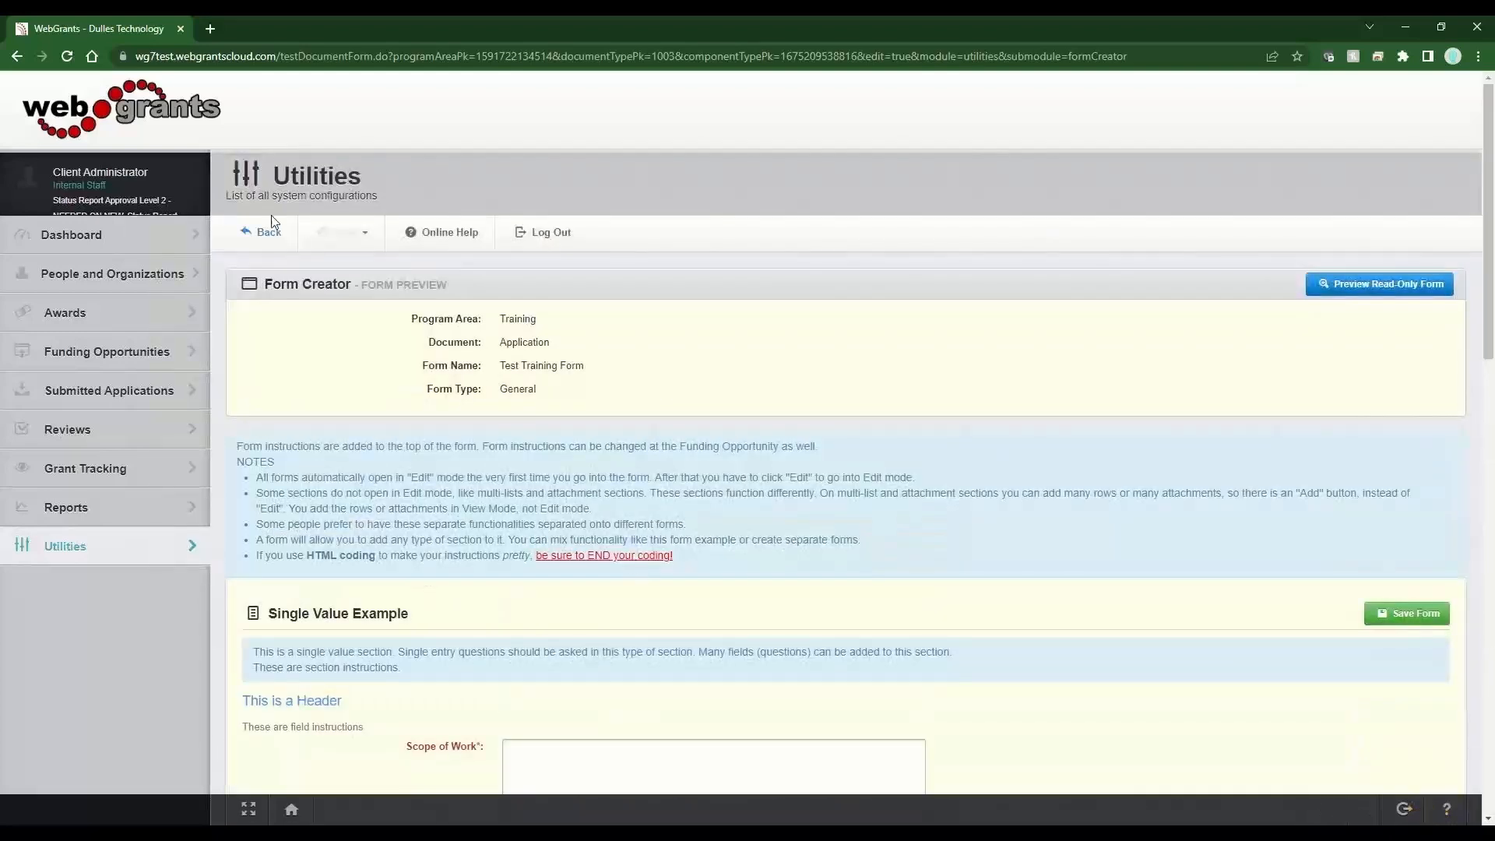
left_click(249, 232)
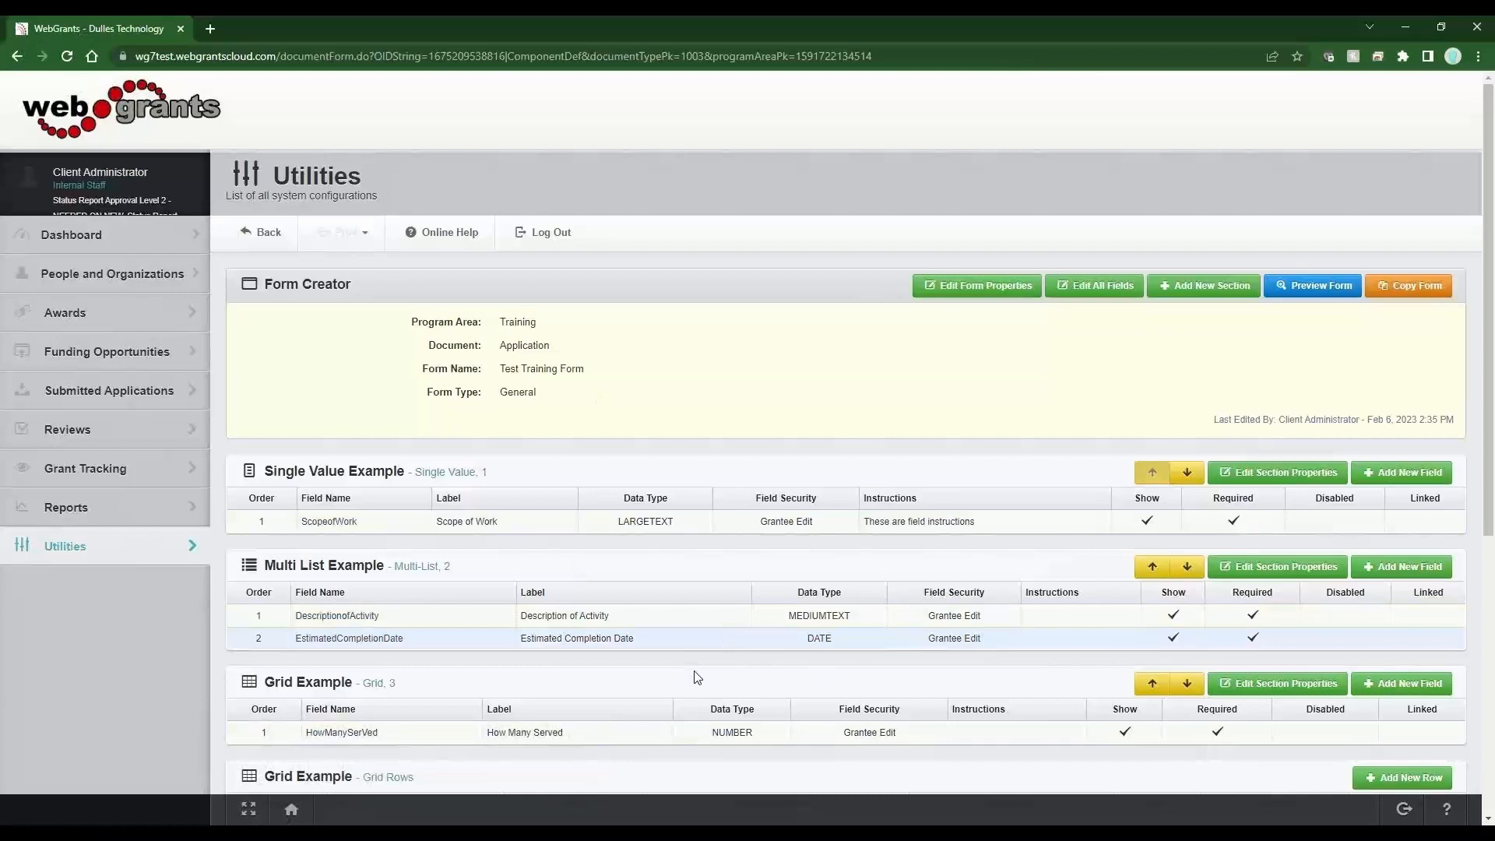
Open the ScopeofWork field of the Single Value Example section to show its field definition properties.
scroll(588, 647, "down", 3)
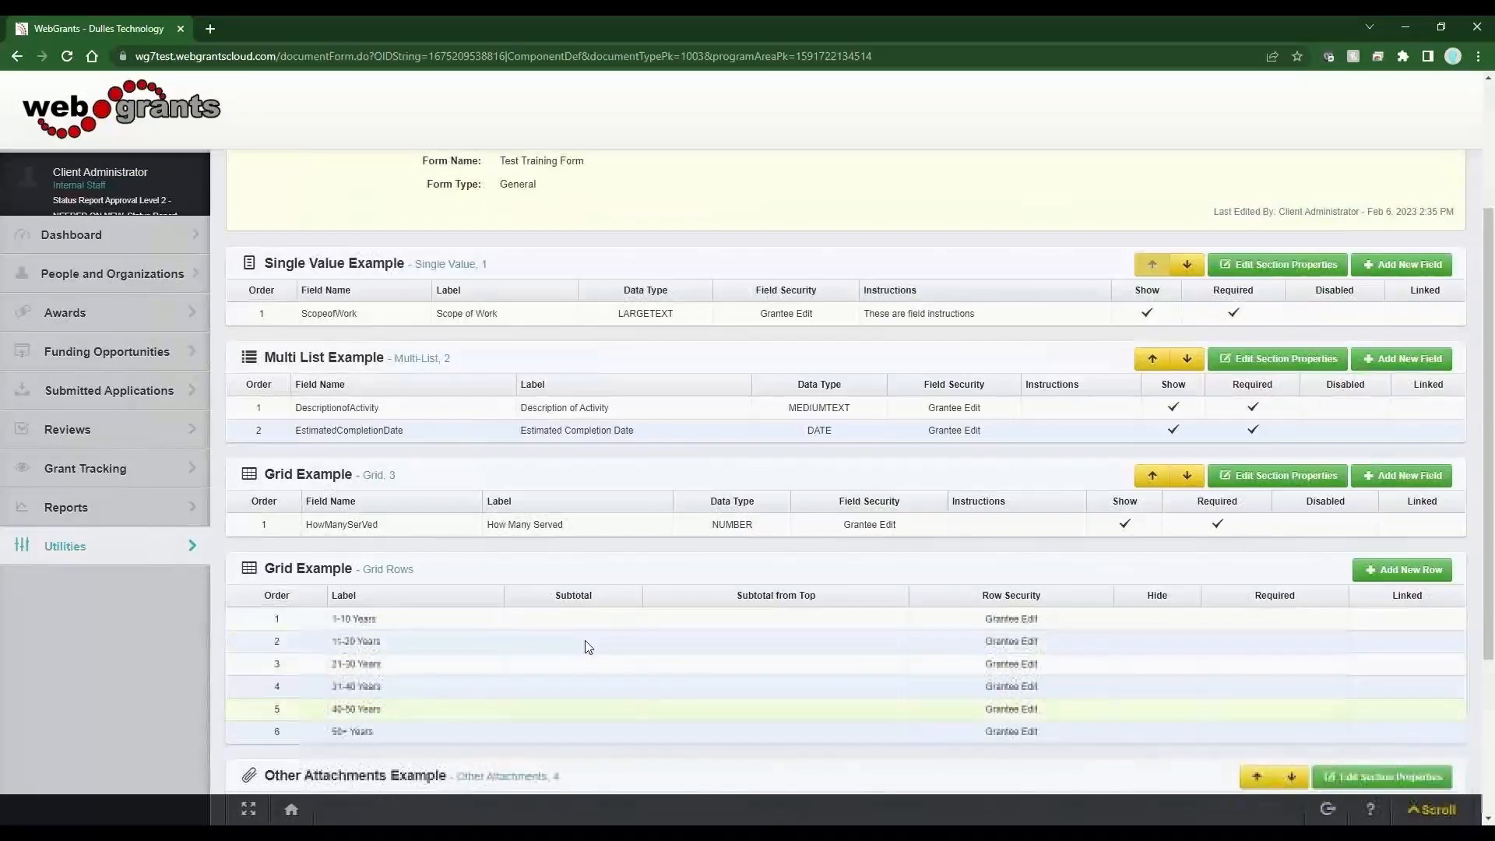
scroll(519, 685, "down", 3)
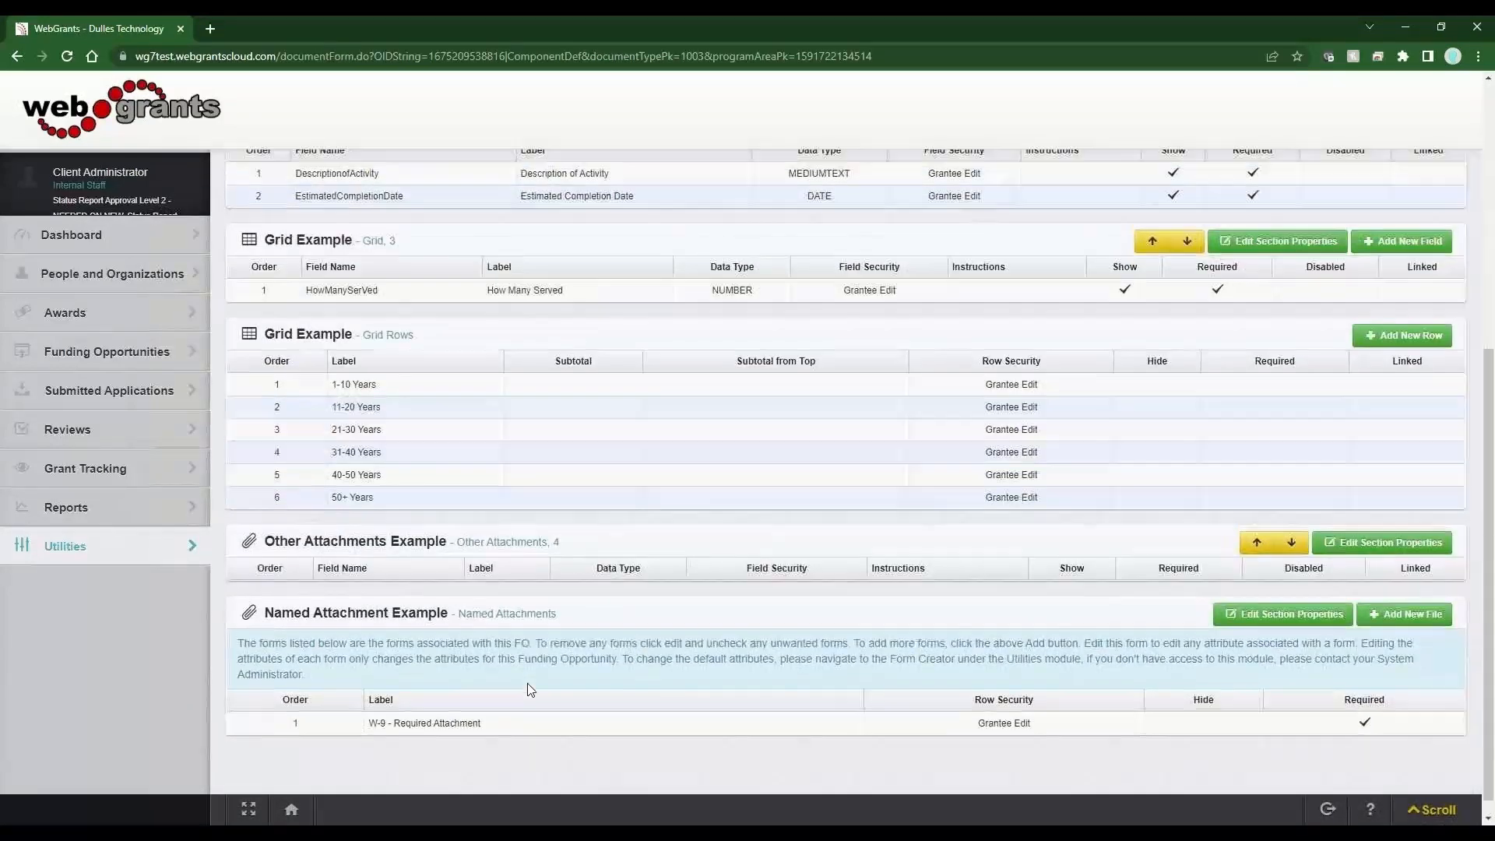
scroll(527, 689, "up", 6)
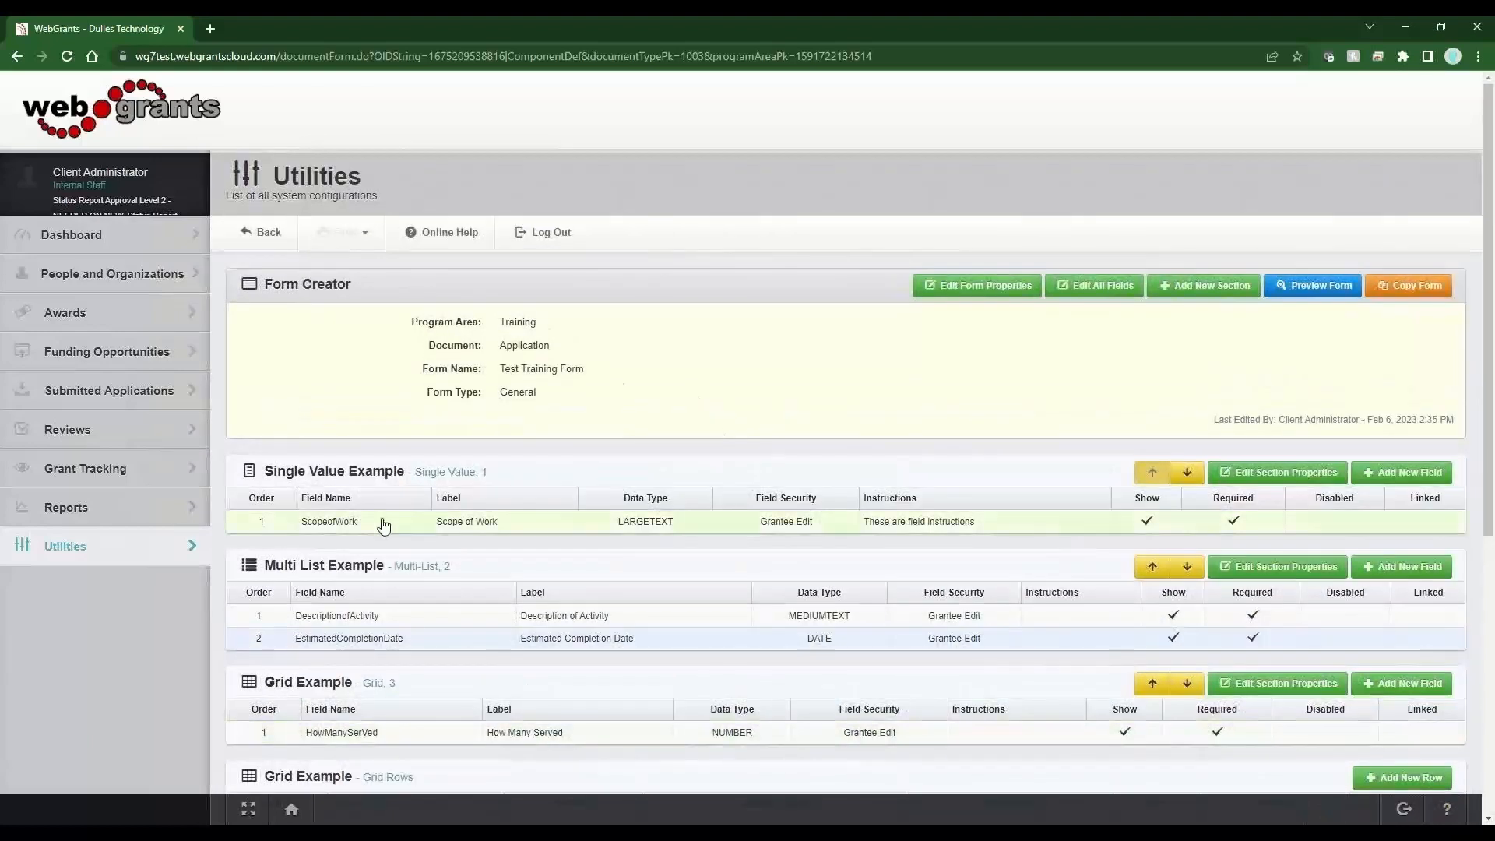
left_click(403, 528)
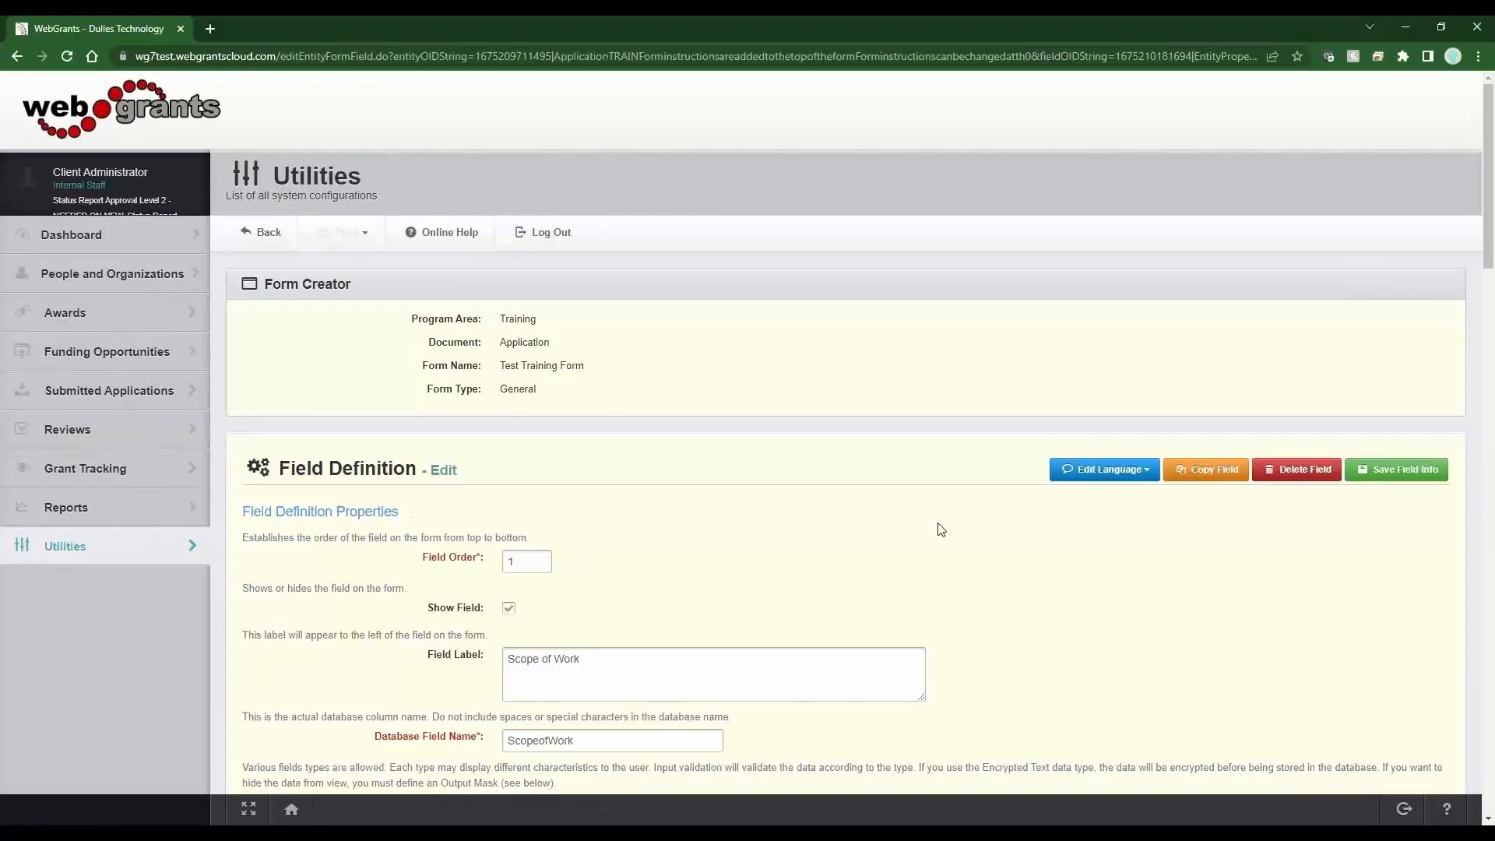
scroll(941, 530, "down", 3)
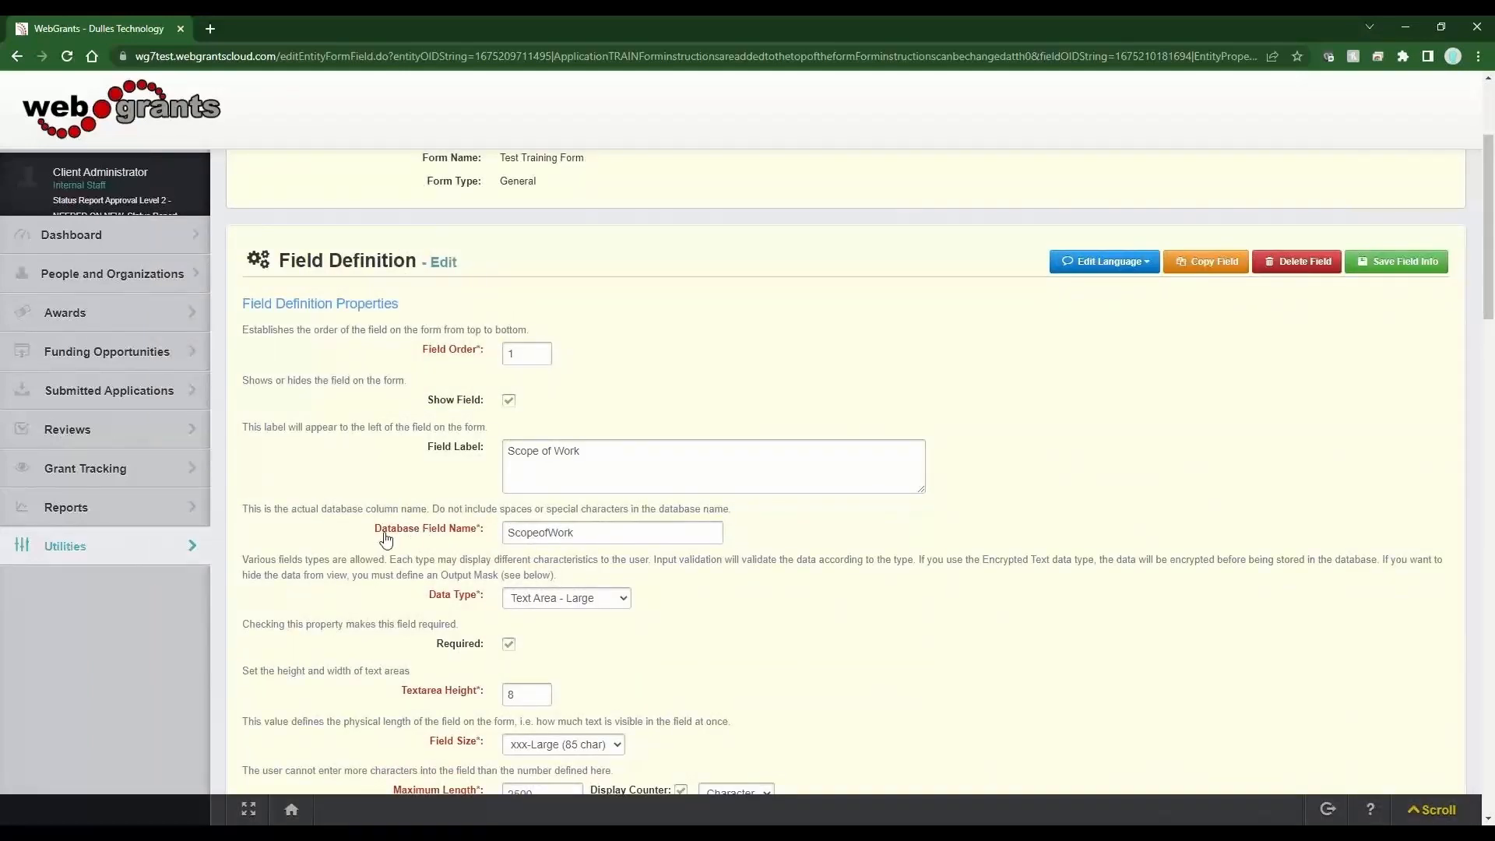
Examine the Field Label, Database Field Name and Data Type properties, comparing the label with the database name.
left_click_drag(394, 533, 378, 532)
left_click_drag(453, 601, 432, 603)
left_click_drag(478, 532, 377, 540)
left_click_drag(620, 457, 502, 457)
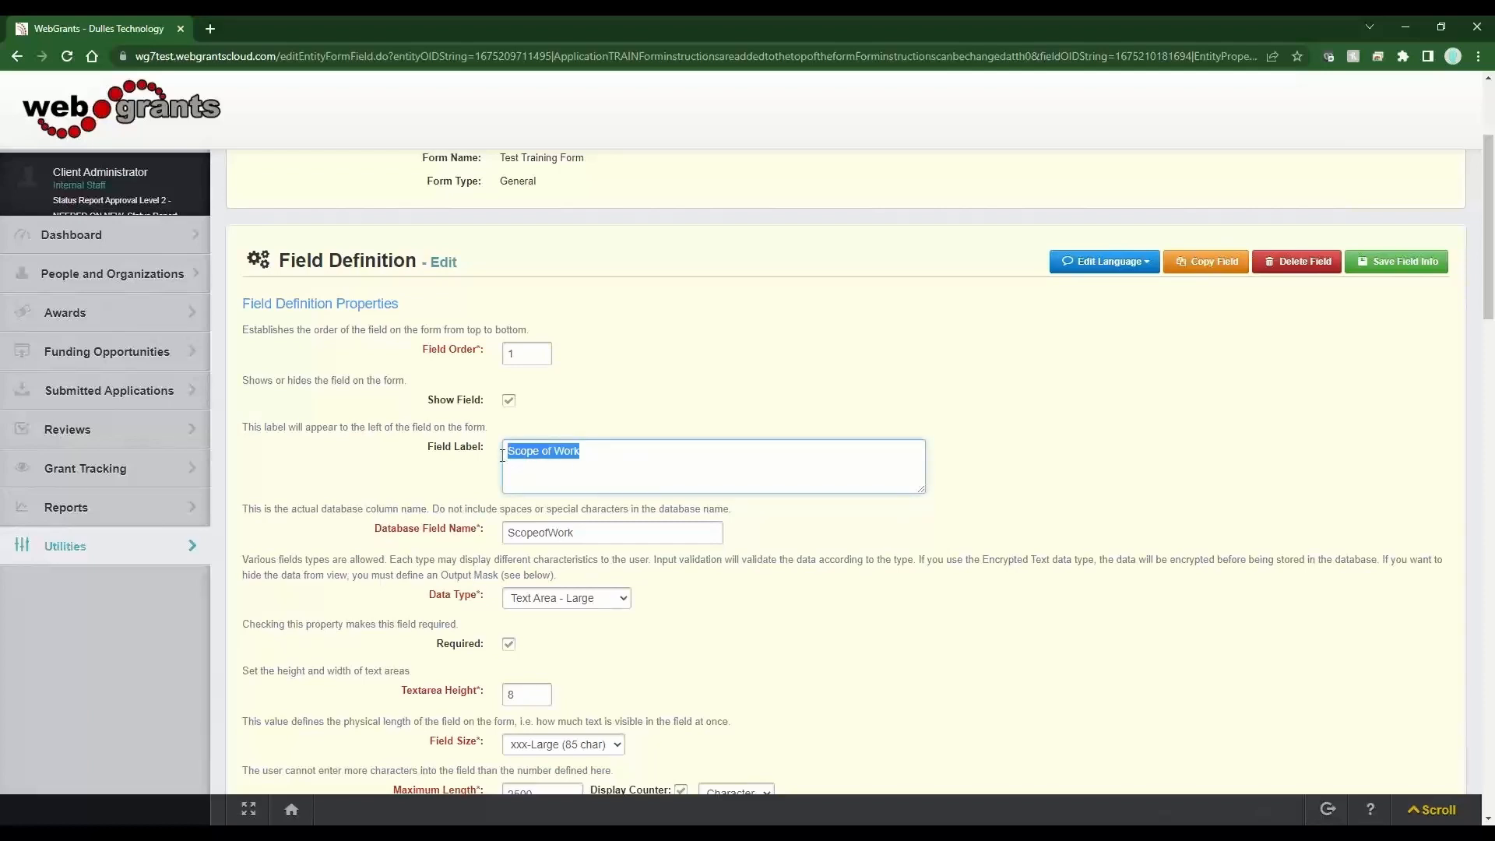
left_click_drag(481, 530, 383, 536)
double_click(507, 532)
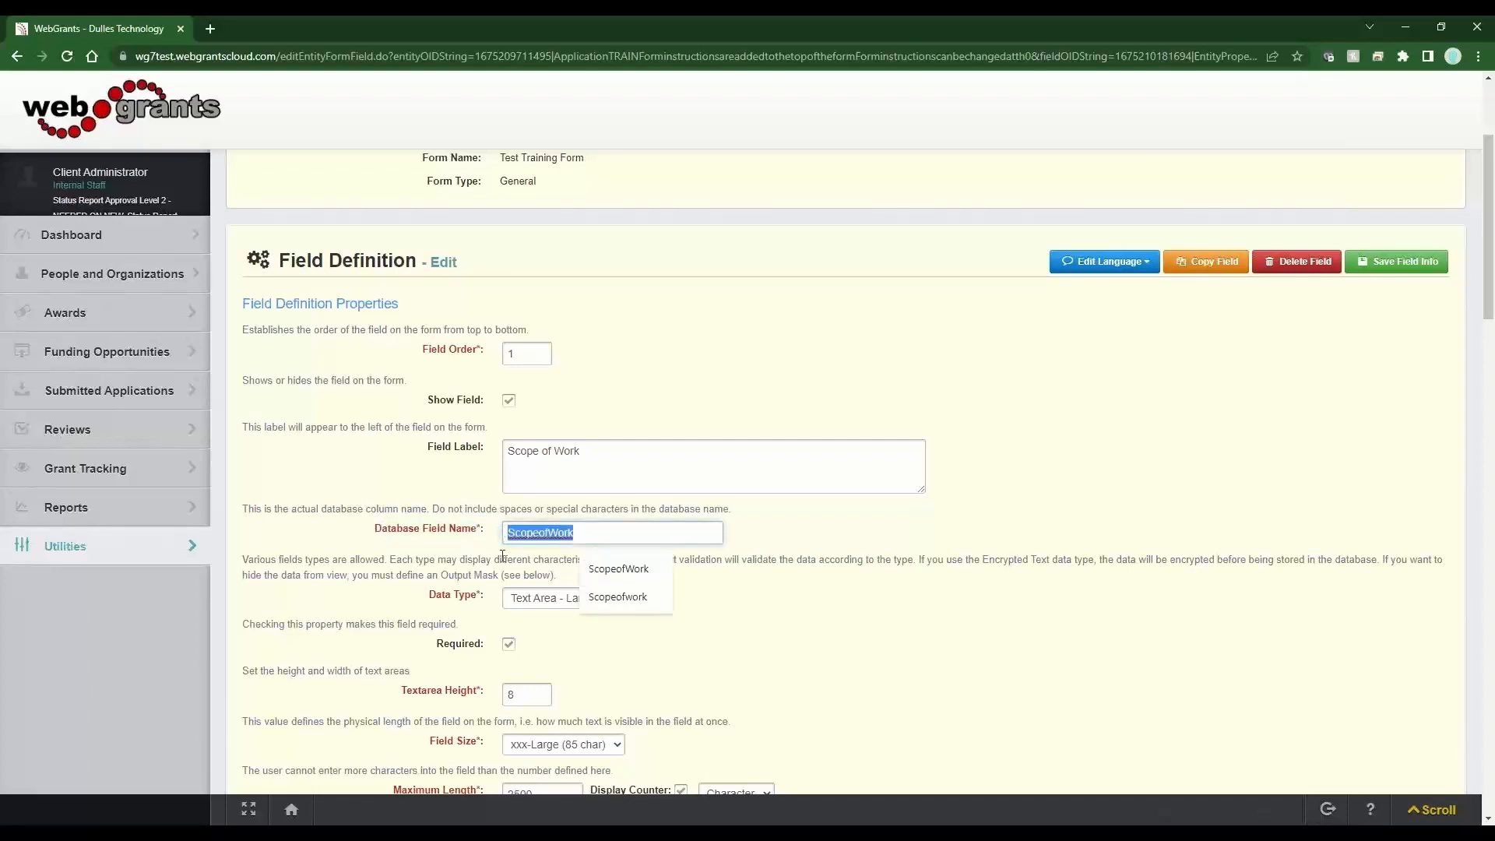
left_click(897, 554)
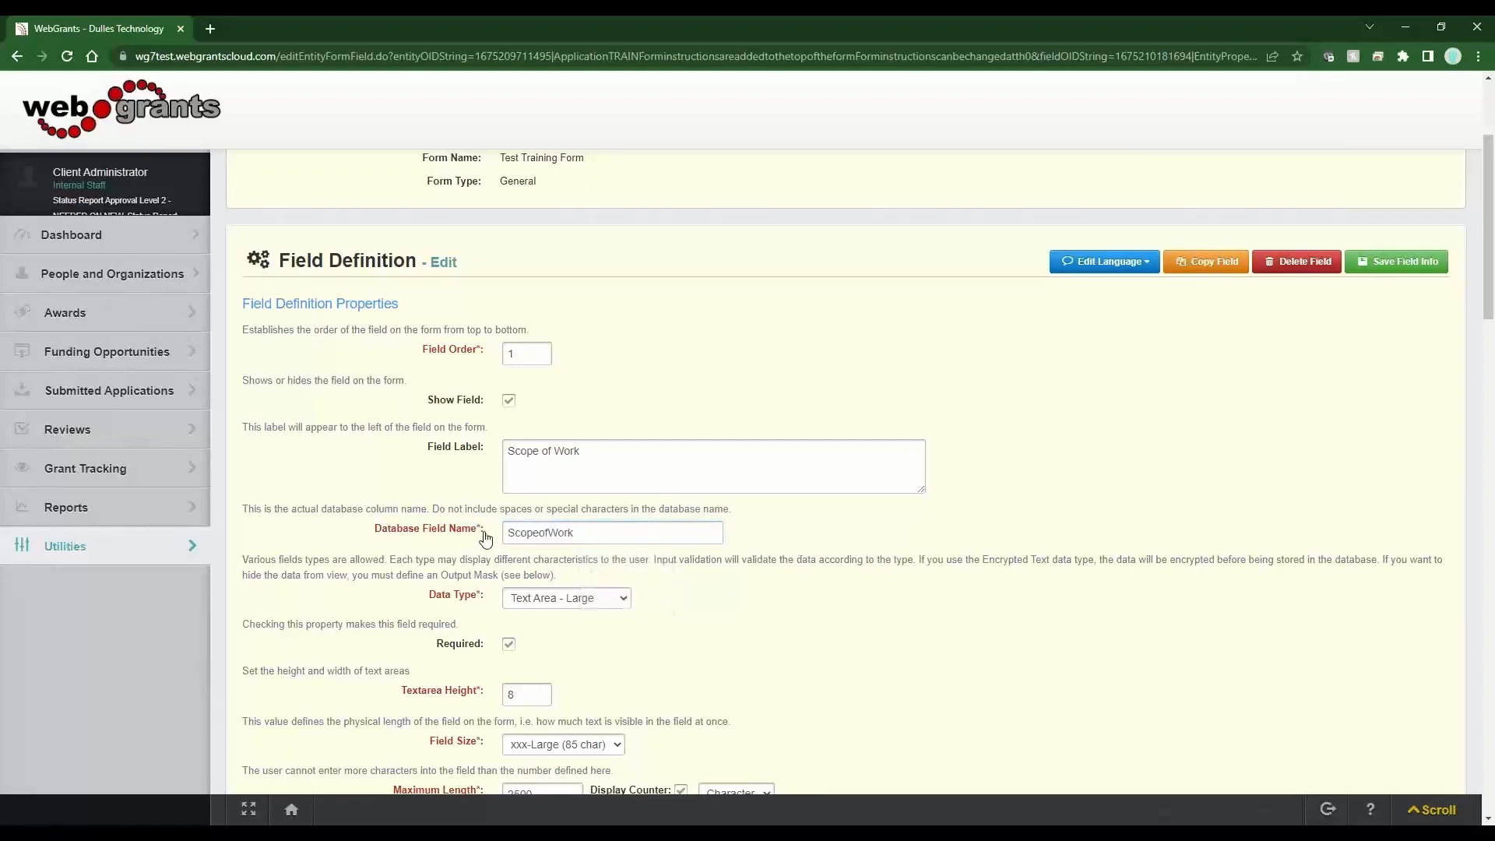
left_click_drag(484, 537, 377, 538)
Try ScopeofWorkNew as the Scope of Work field's database field name and restore the original name.
left_click(596, 536)
type("New")
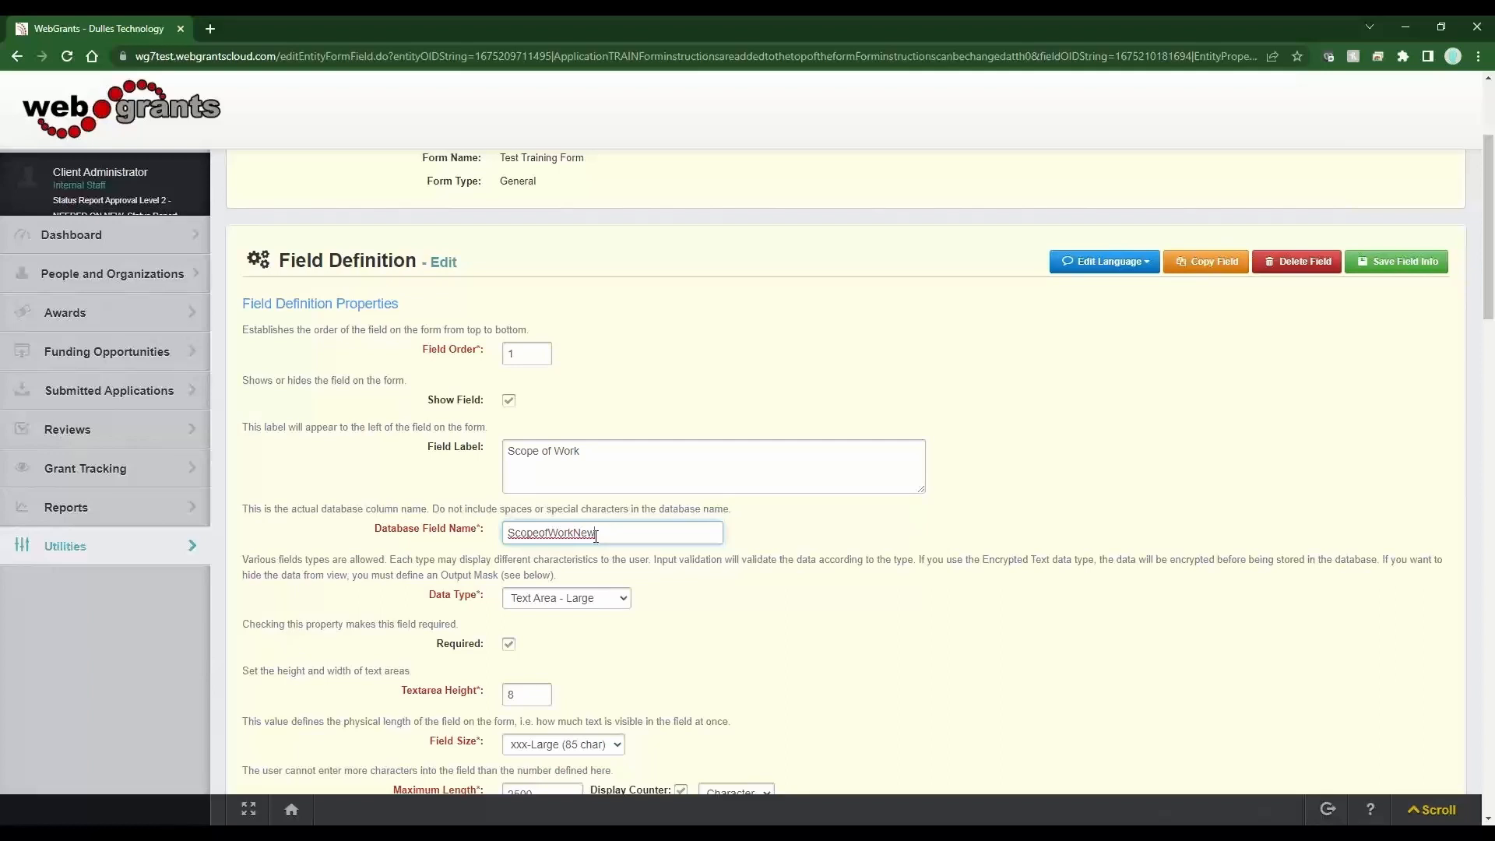
key("BackSpace")
key("BackSpace")
key("BackSpace")
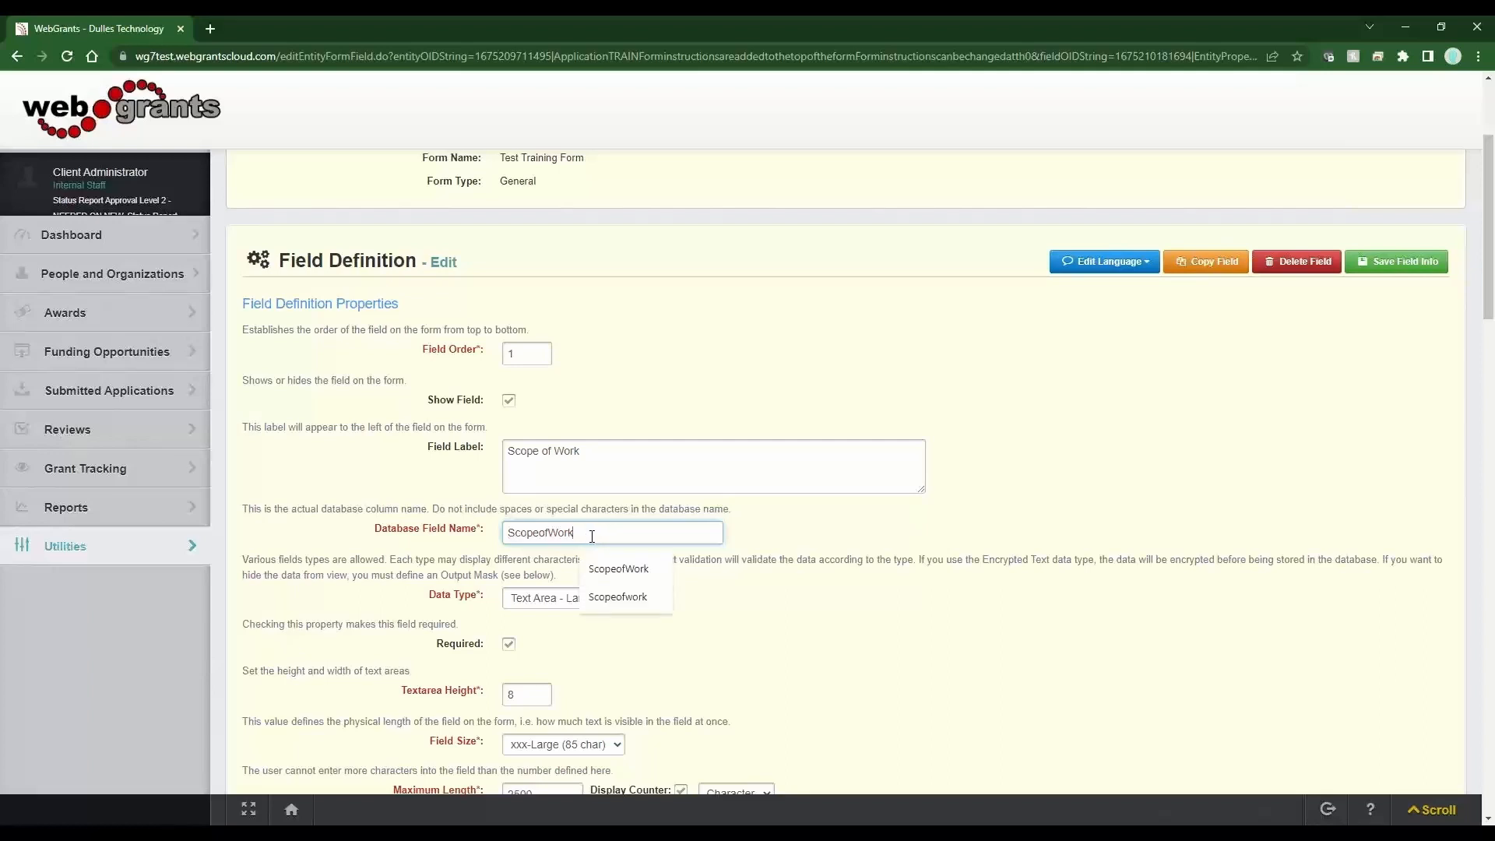
Try Dropdown as the Scope of Work field's data type and acknowledge the warning about truncated or lost data.
left_click(848, 538)
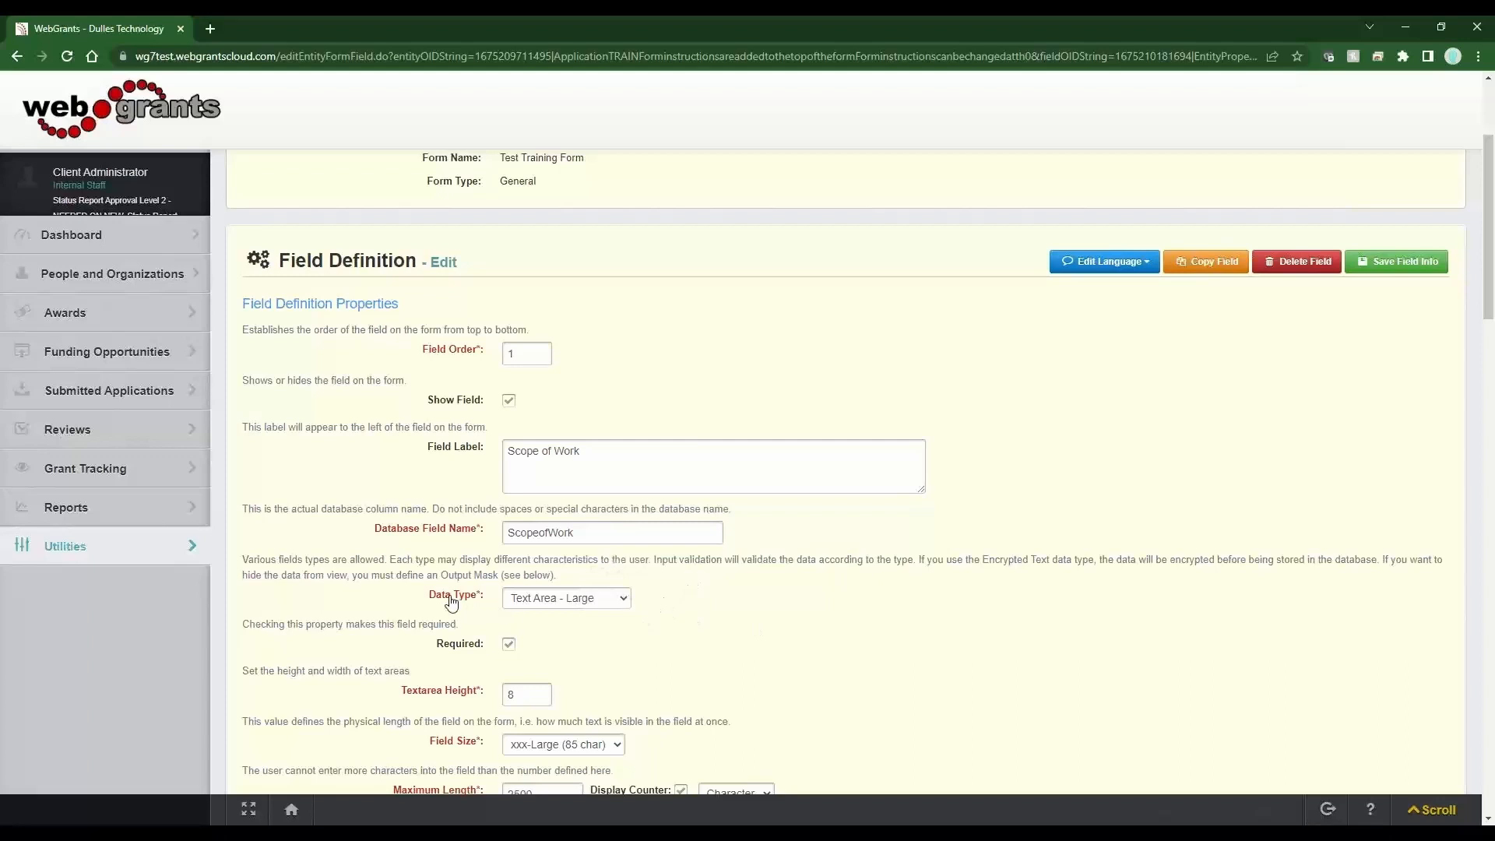
left_click_drag(451, 599, 427, 600)
left_click(610, 604)
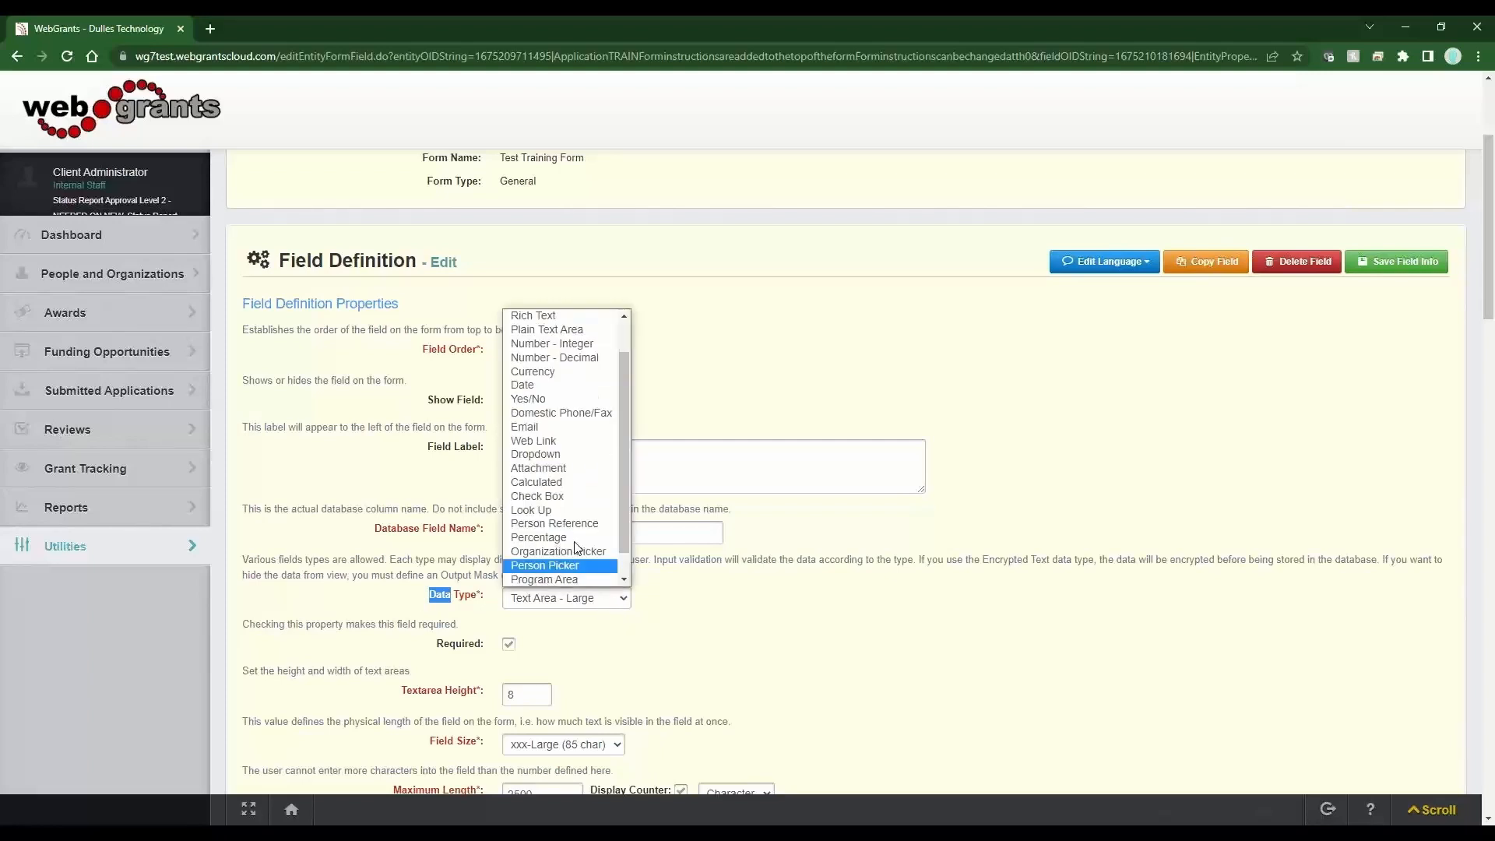
left_click(557, 458)
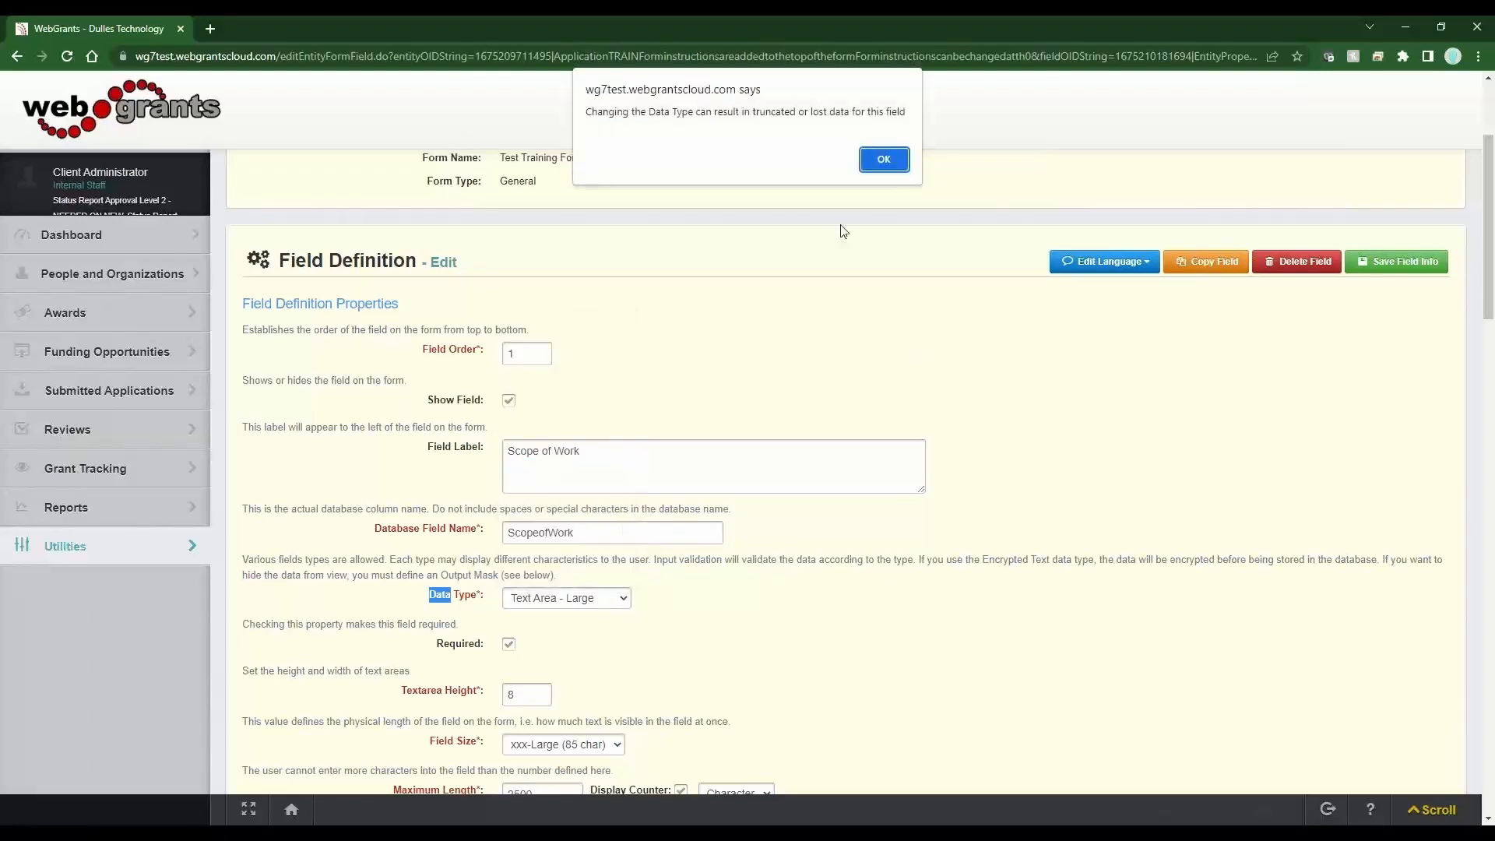
left_click_drag(798, 112, 862, 117)
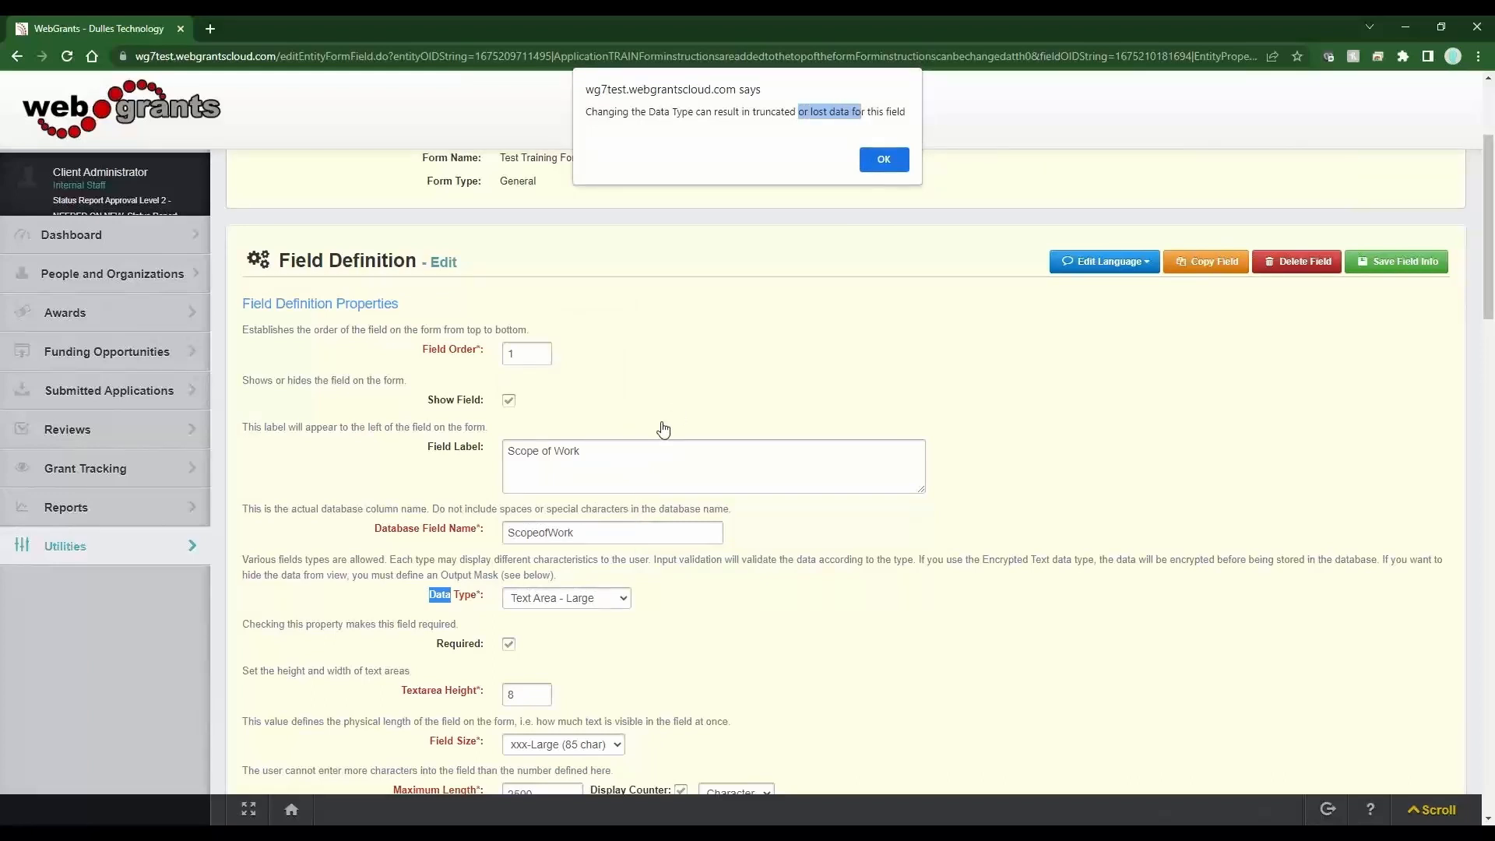
left_click(882, 161)
Restore the Scope of Work field's data type to Text Area - Large and acknowledge the warning.
left_click(587, 599)
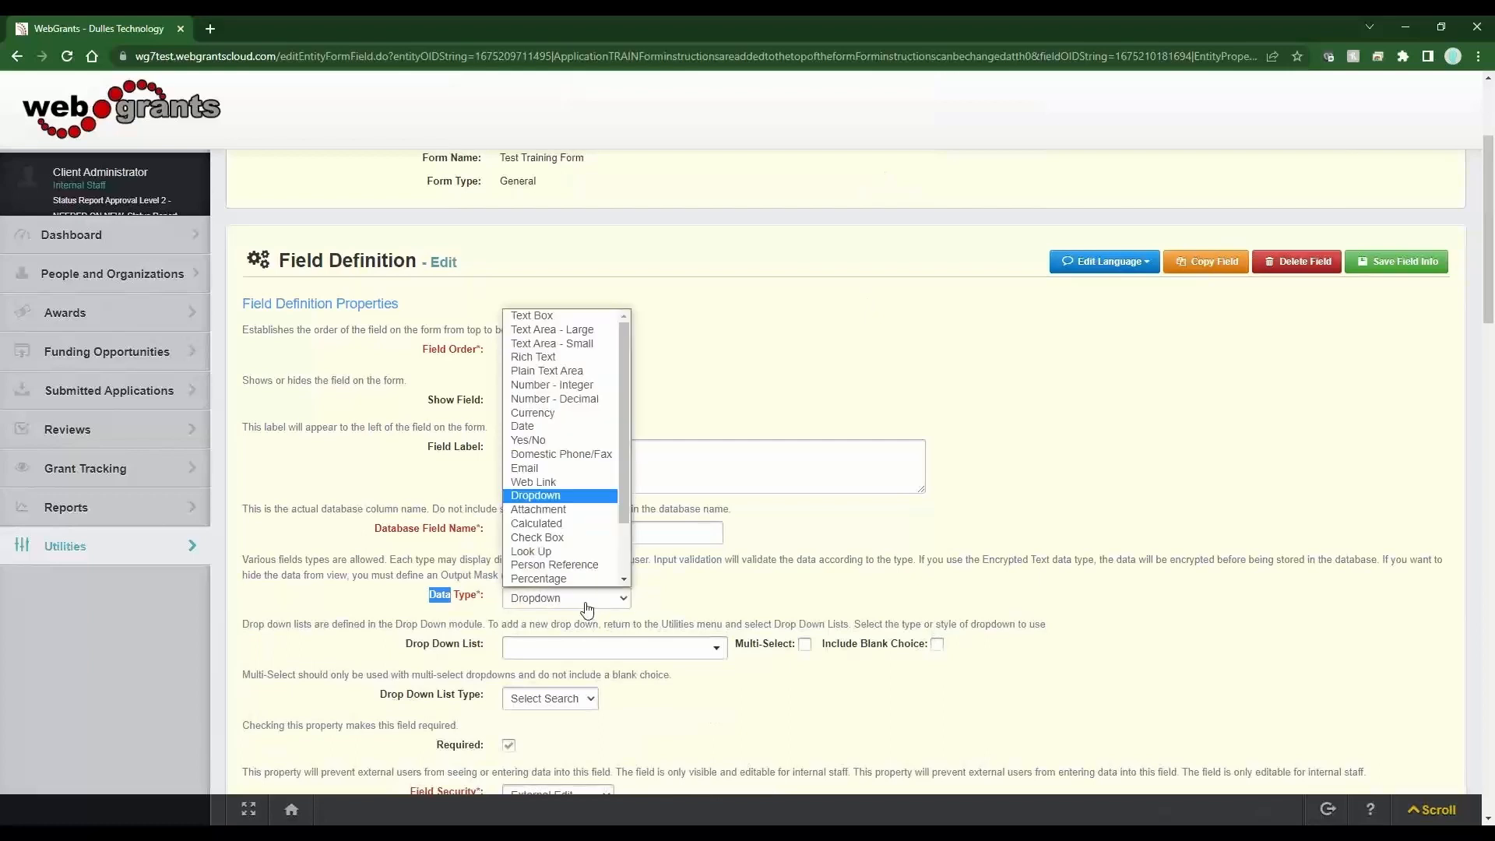
left_click(587, 334)
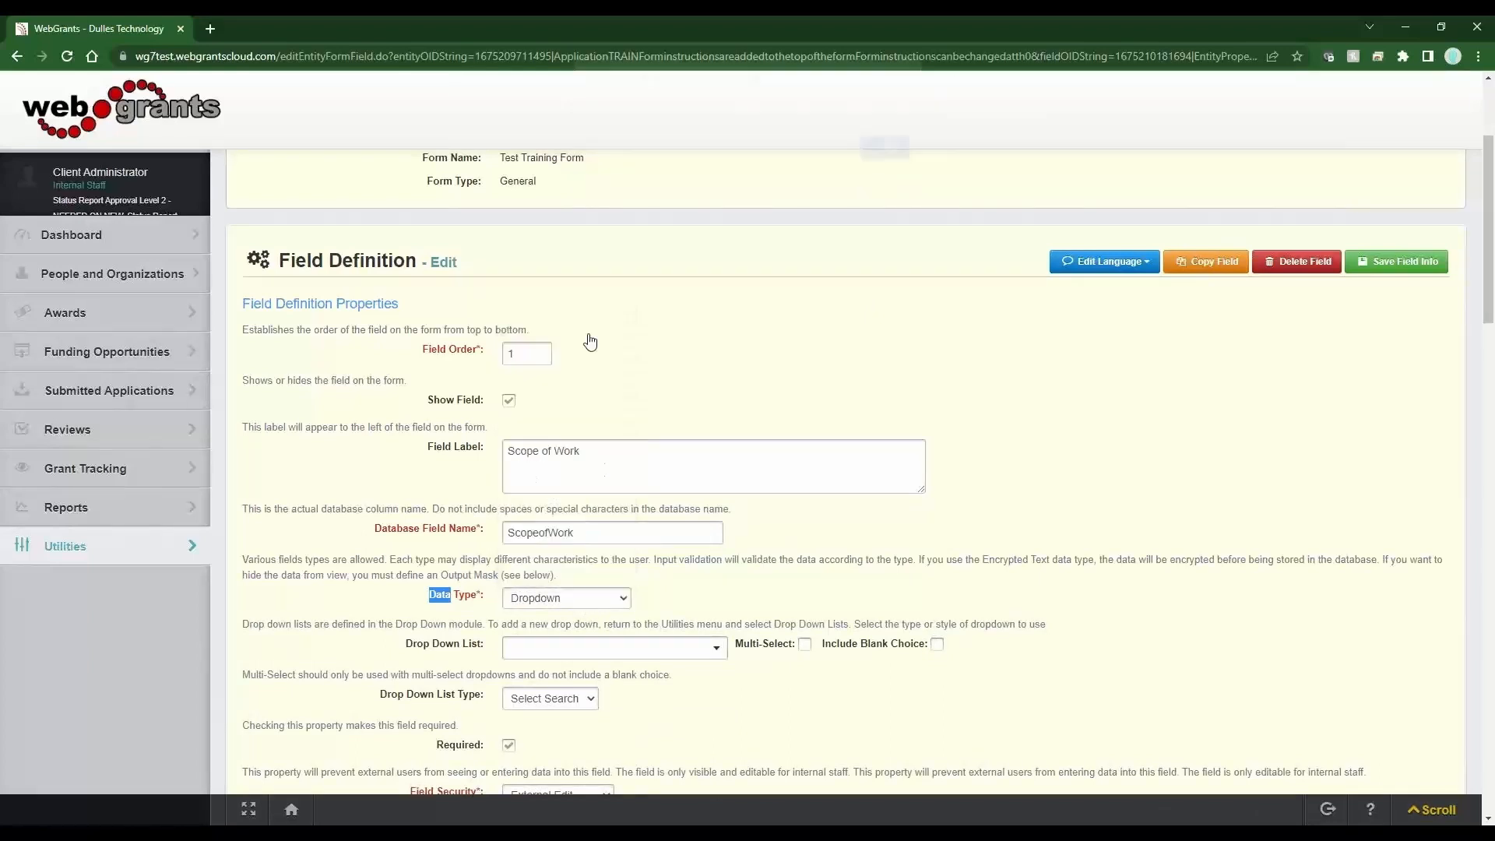
left_click(884, 161)
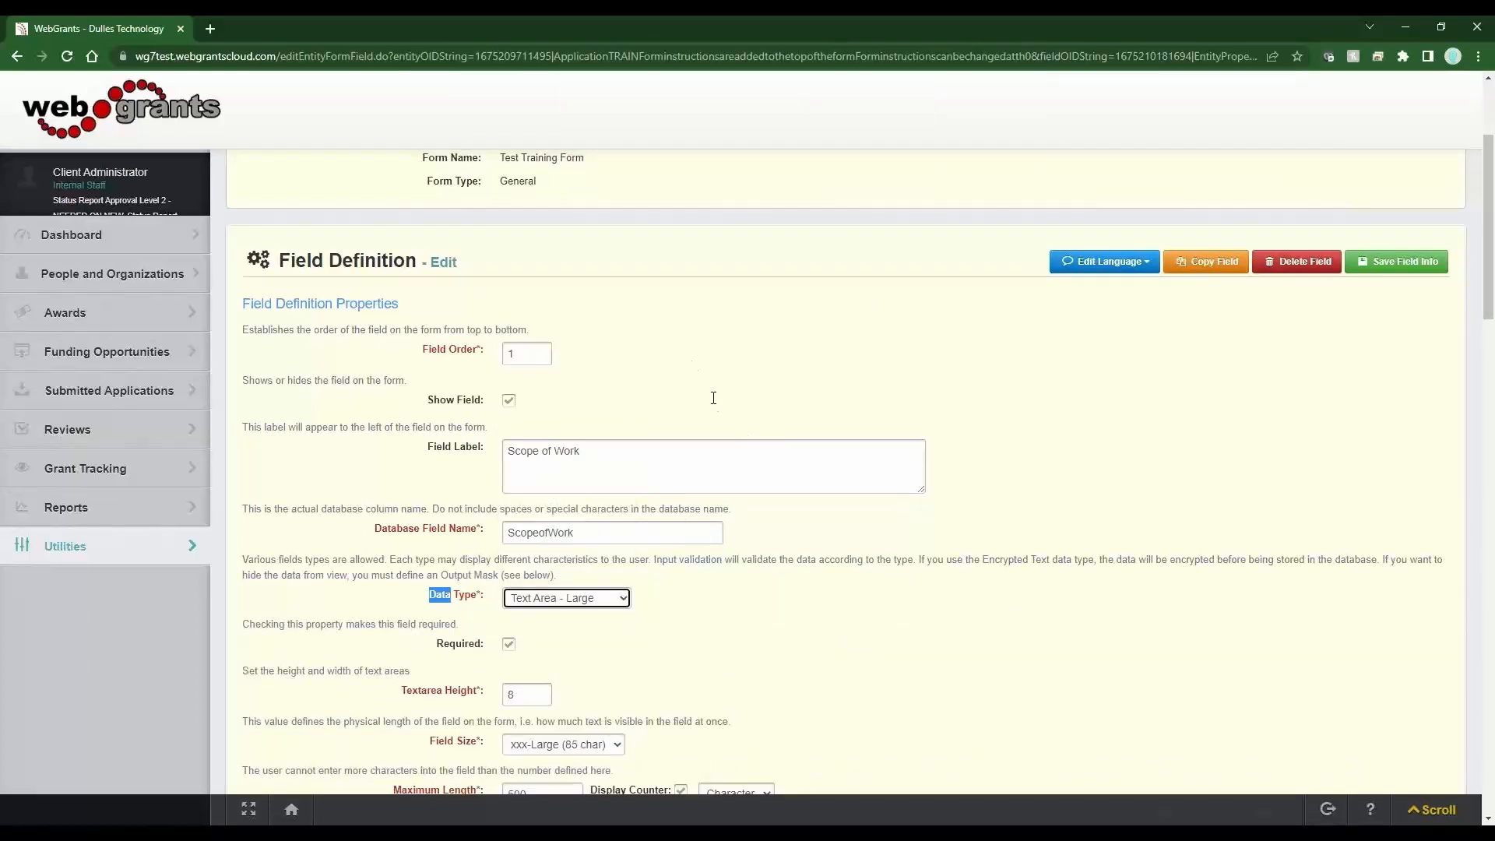
left_click(771, 606)
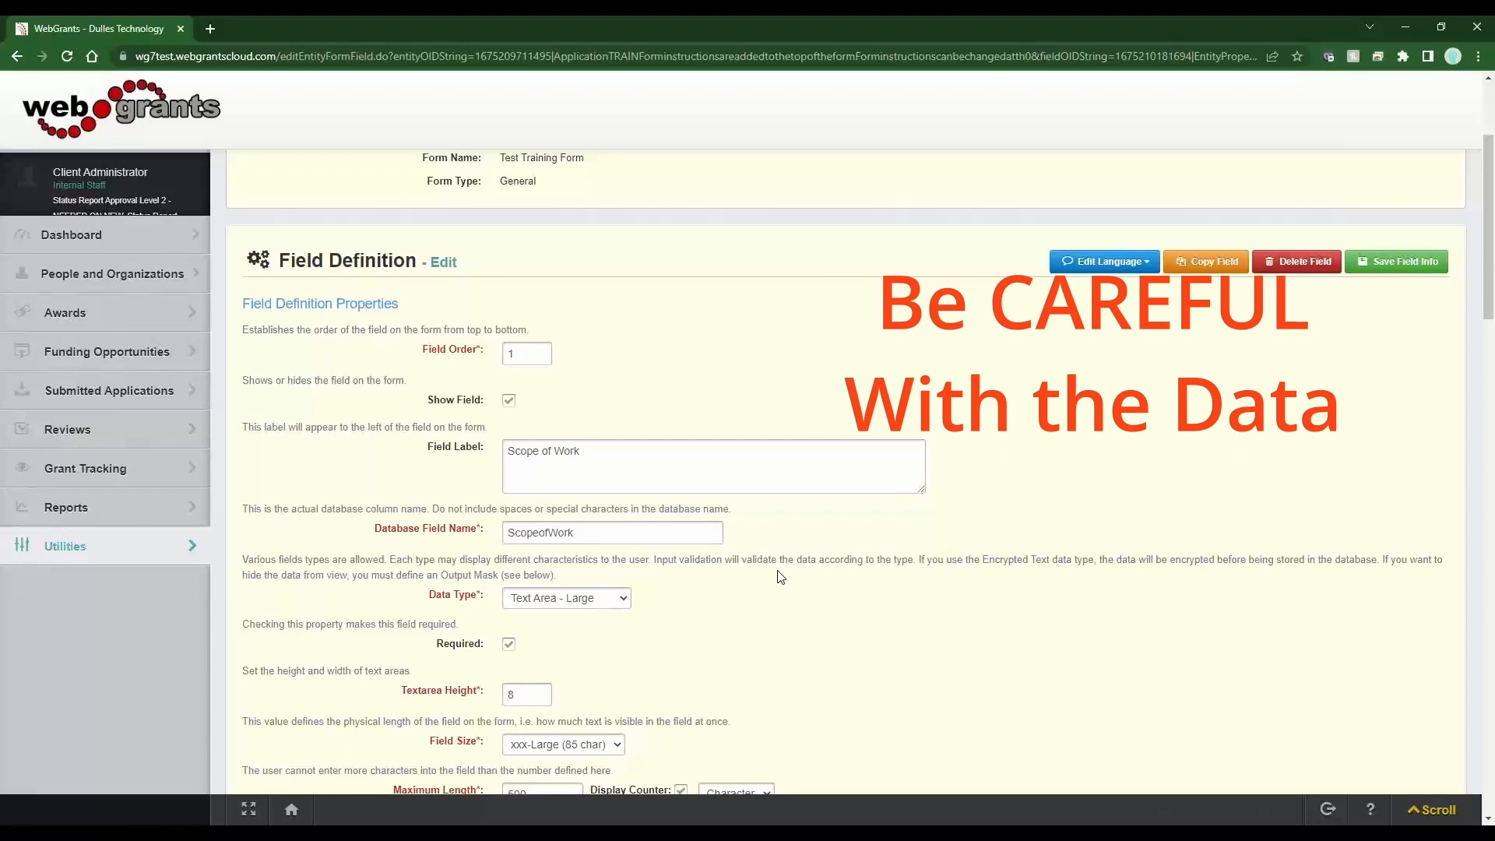
Review the Database Field Name and Data Type properties as the settings that affect stored data.
double_click(384, 529)
mouse_move(450, 598)
left_mouse_down()
mouse_move(408, 599)
mouse_move(449, 598)
mouse_move(427, 591)
left_mouse_up()
left_click_drag(397, 529, 374, 530)
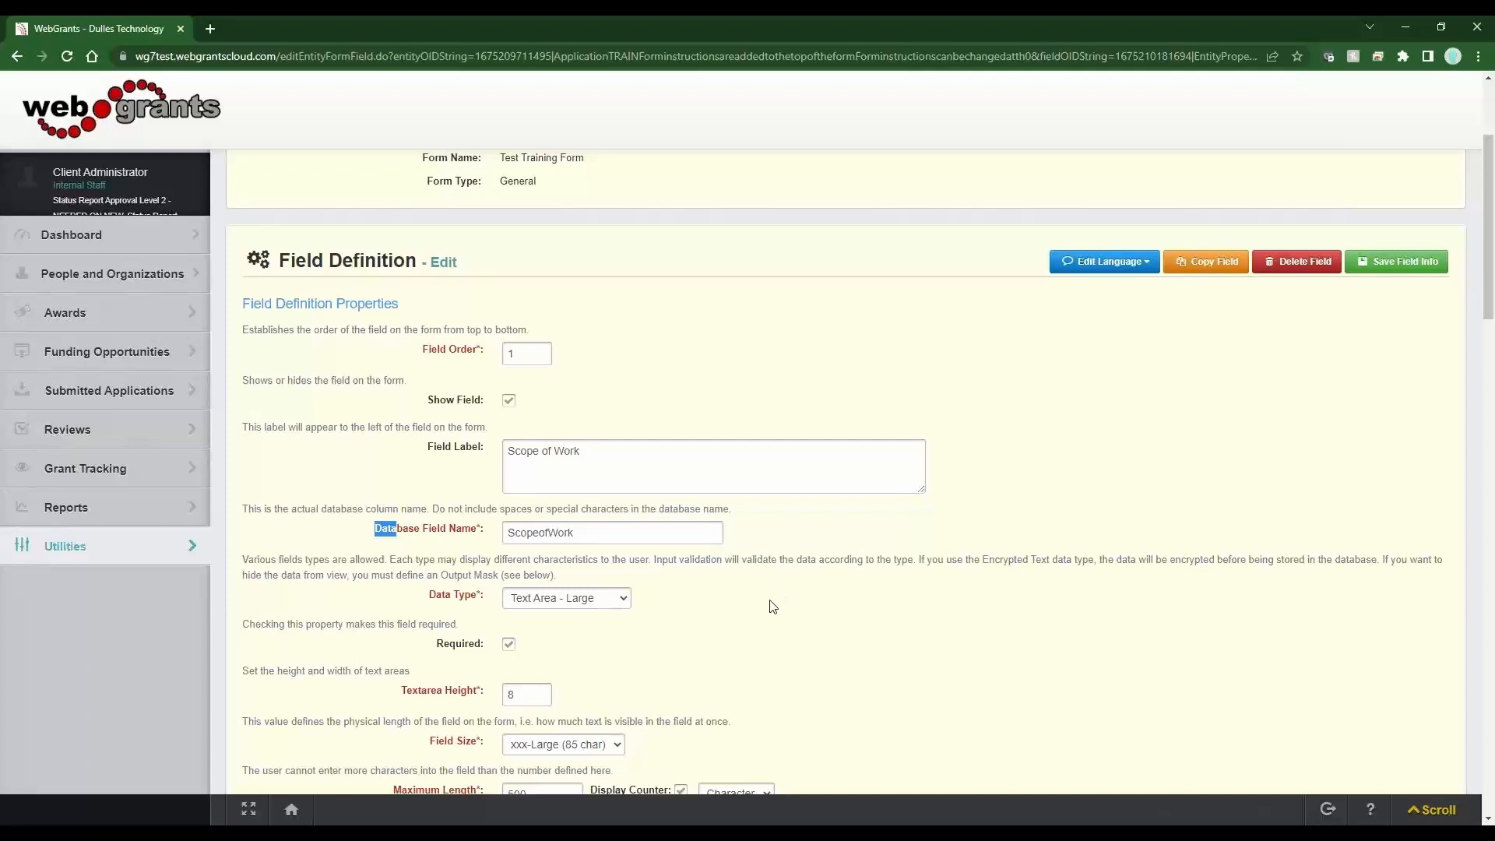
Set the Scope of Work field's maximum length to 1500 characters.
scroll(771, 606, "down", 3)
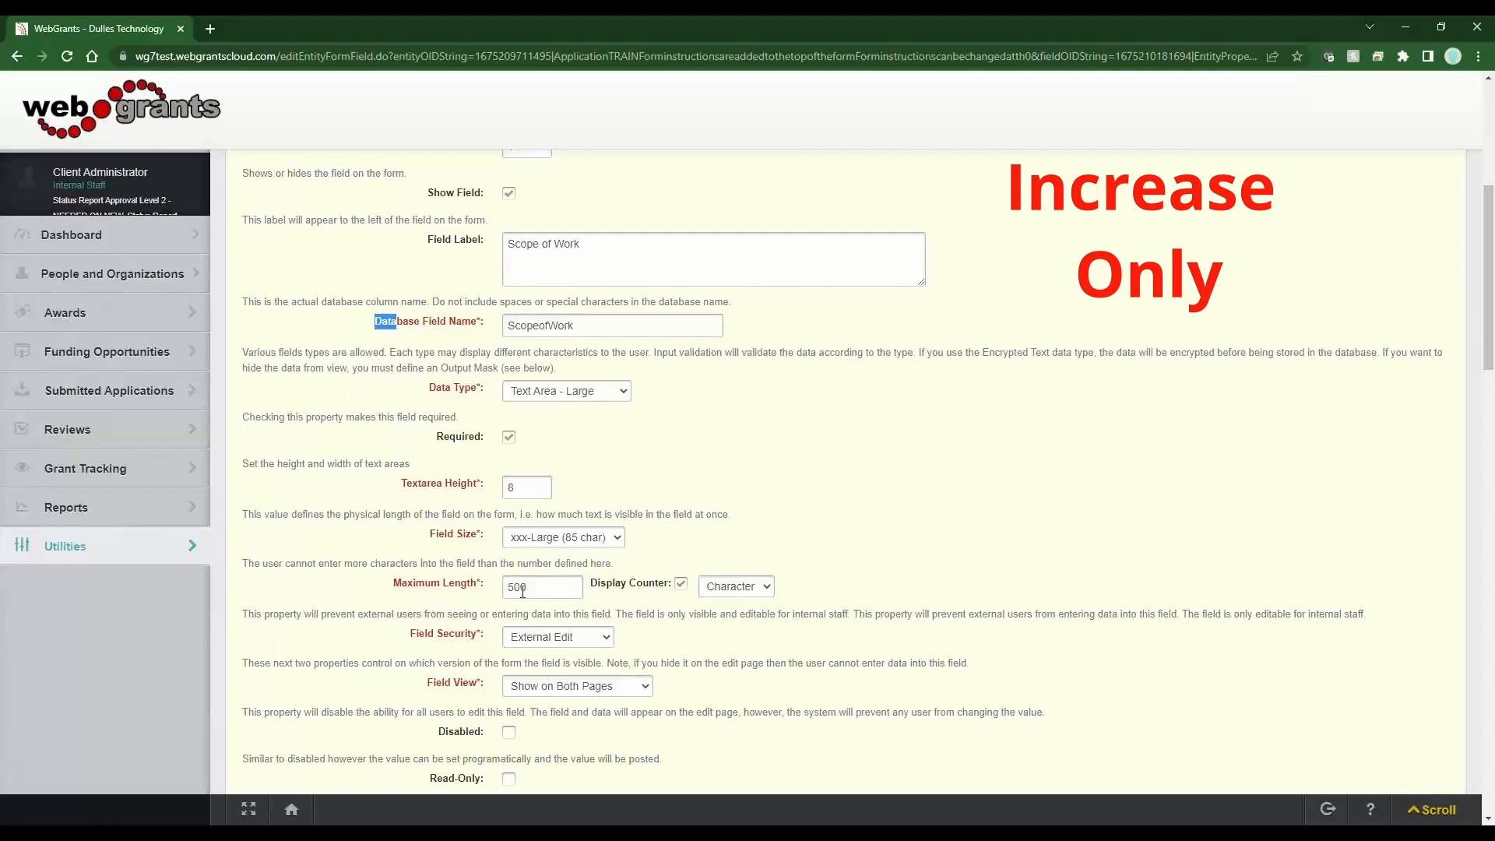
left_click(483, 585)
left_click_drag(483, 586, 395, 585)
double_click(517, 587)
type("1500")
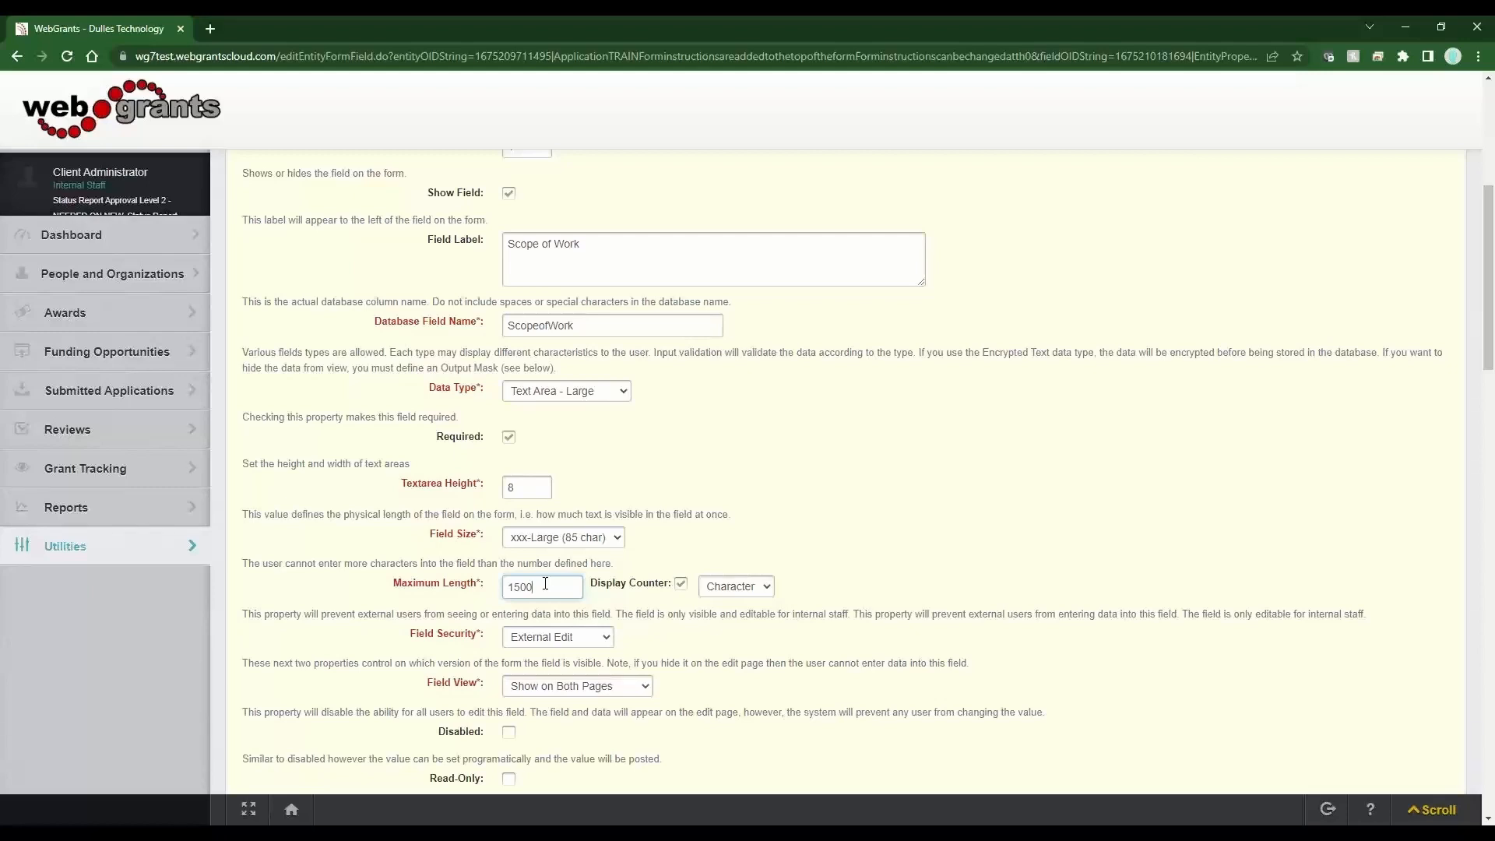
Try 250 as the field's maximum length, and set it to 500 characters instead.
left_click_drag(532, 586, 496, 599)
type("25")
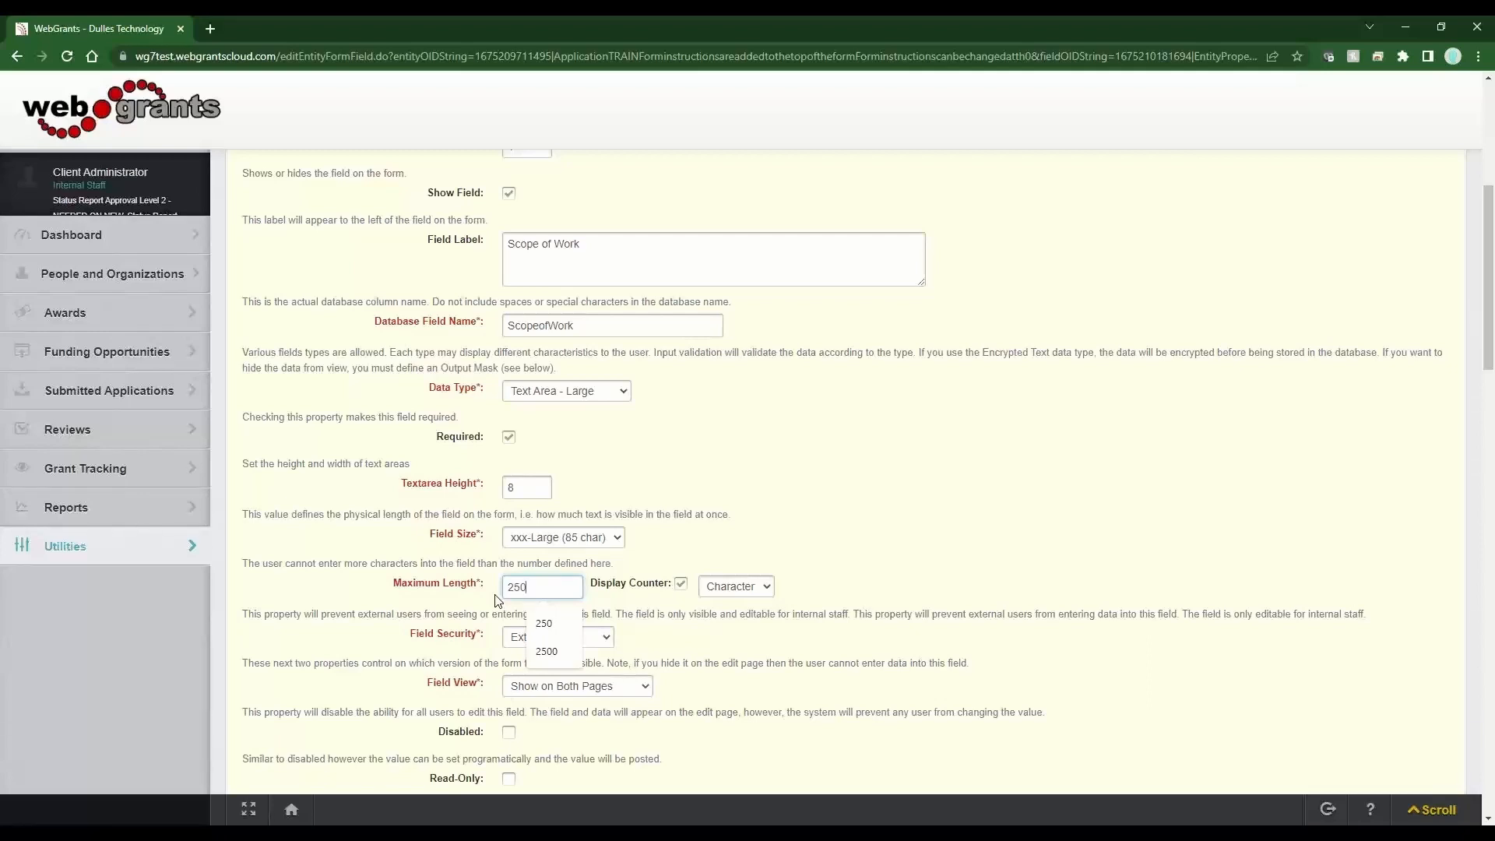
left_click_drag(549, 594, 506, 598)
type("500")
Look through the field's value properties, calculations, conditional logic, and labels and instructions settings.
scroll(736, 550, "down", 8)
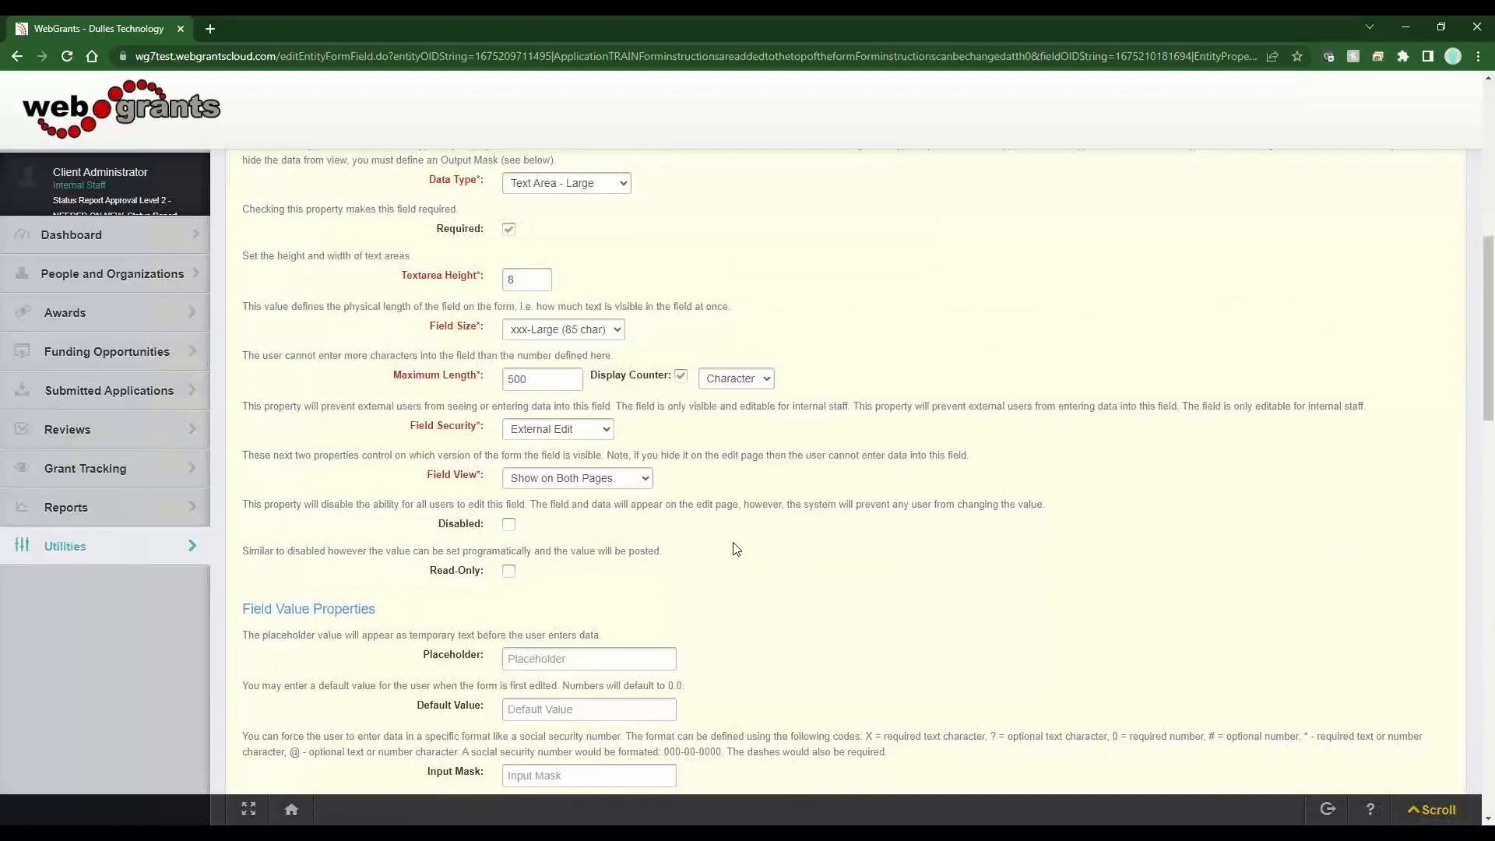
scroll(734, 543, "down", 5)
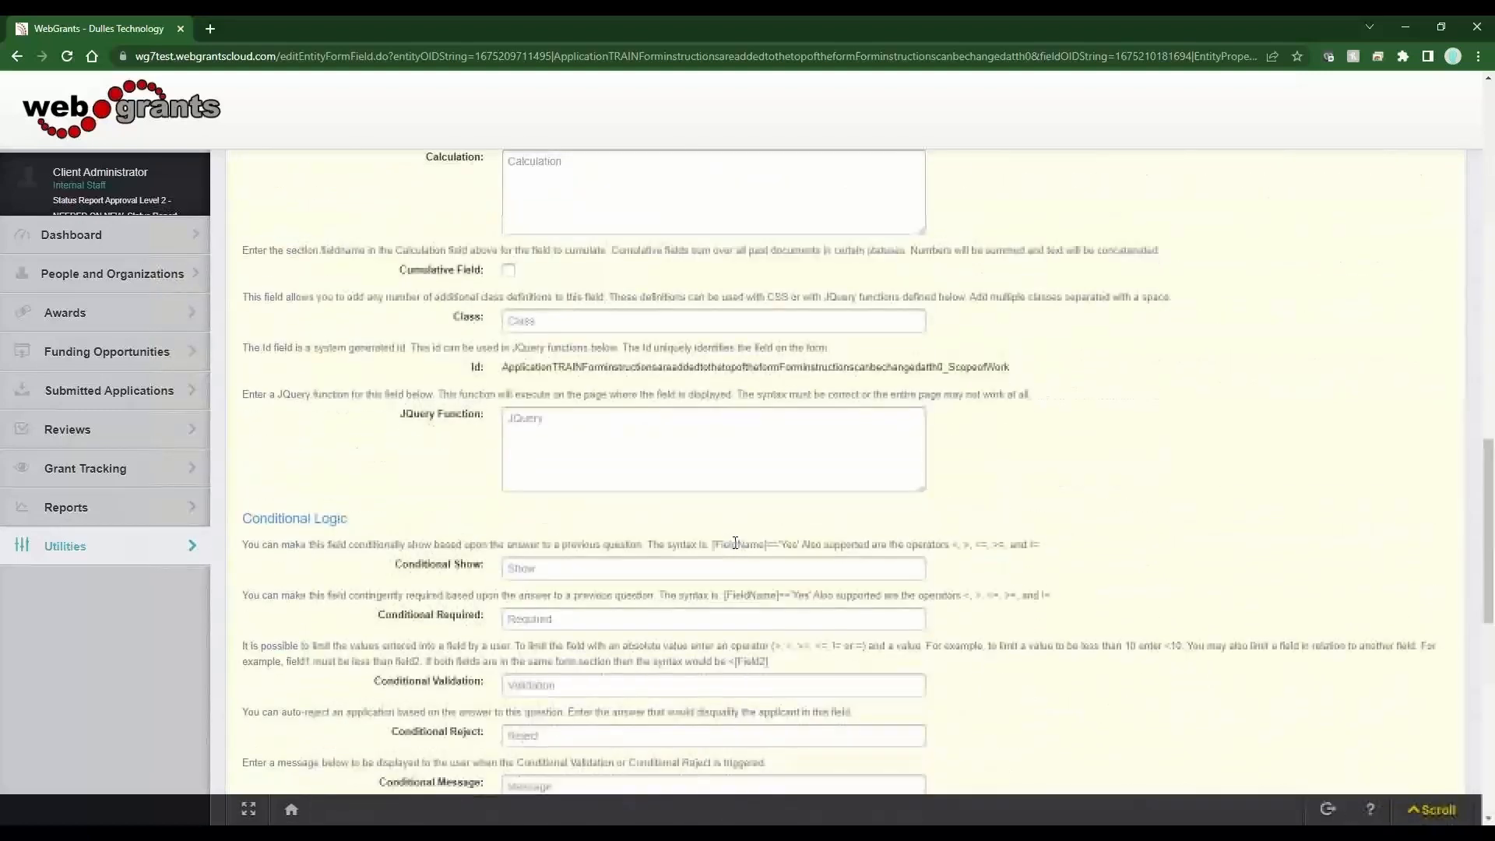
scroll(737, 543, "up", 3)
scroll(737, 543, "up", 3)
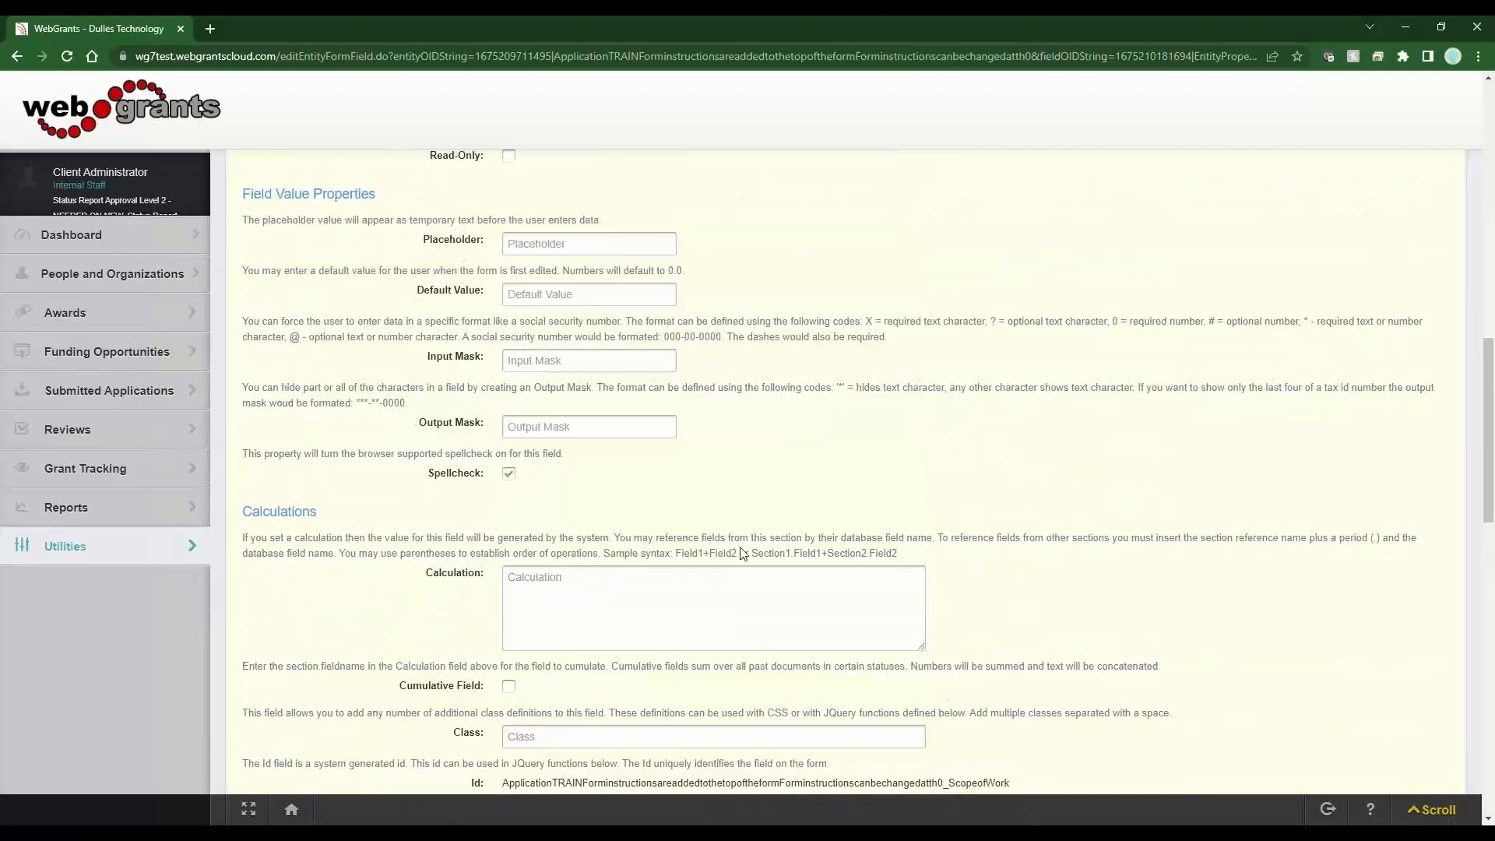
scroll(742, 553, "down", 3)
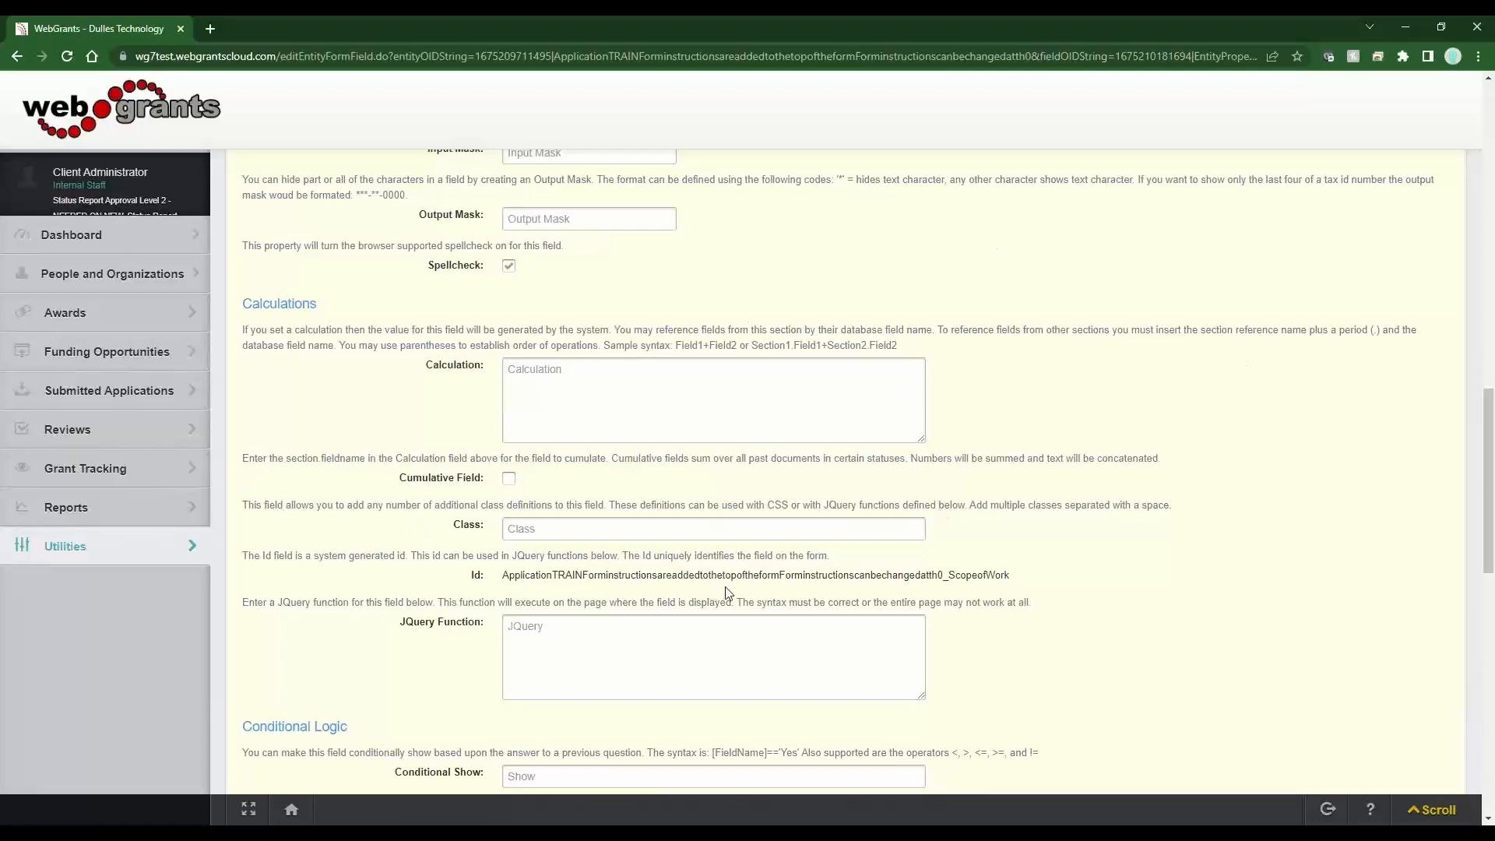
scroll(726, 592, "down", 3)
scroll(725, 593, "down", 3)
scroll(731, 592, "down", 3)
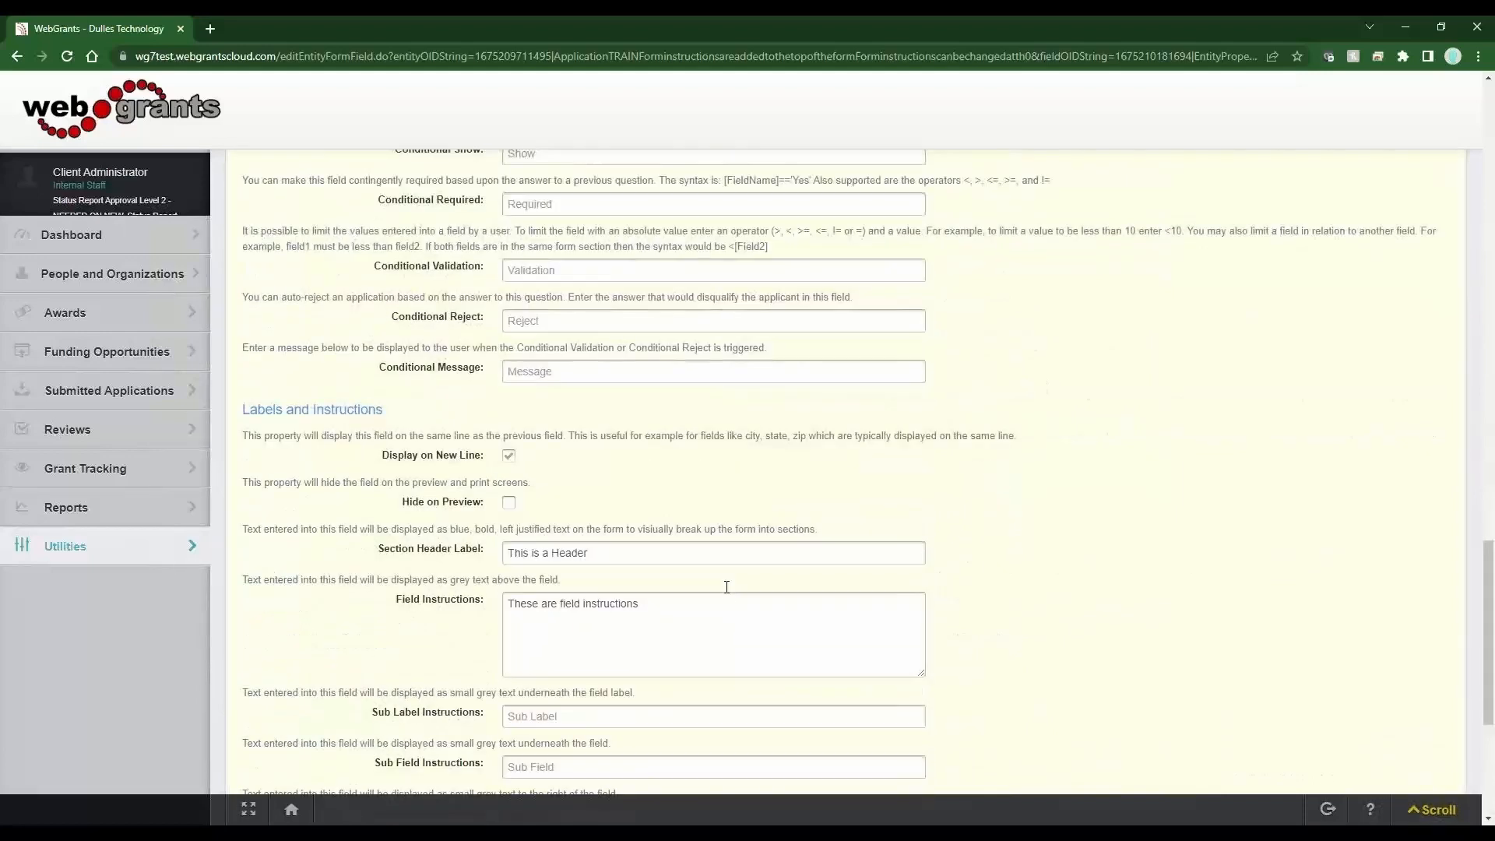
left_click_drag(1488, 567, 1488, 627)
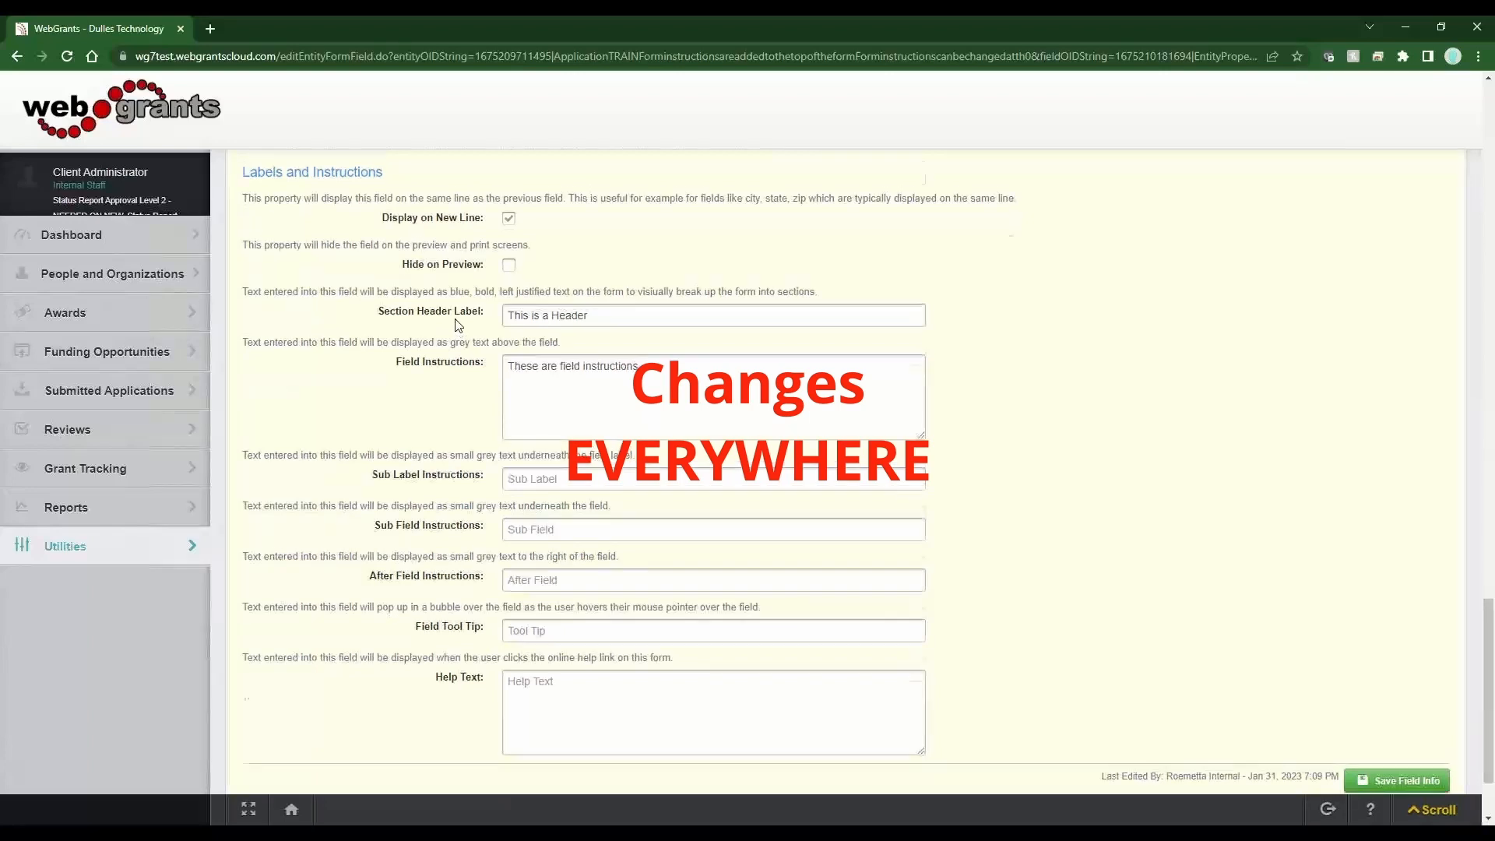
Examine the Field Label text and the Field Instructions among the labels and instructions settings, and return to the start of the field definition.
scroll(448, 327, "up", 15)
scroll(457, 325, "up", 2)
left_click_drag(582, 210, 505, 220)
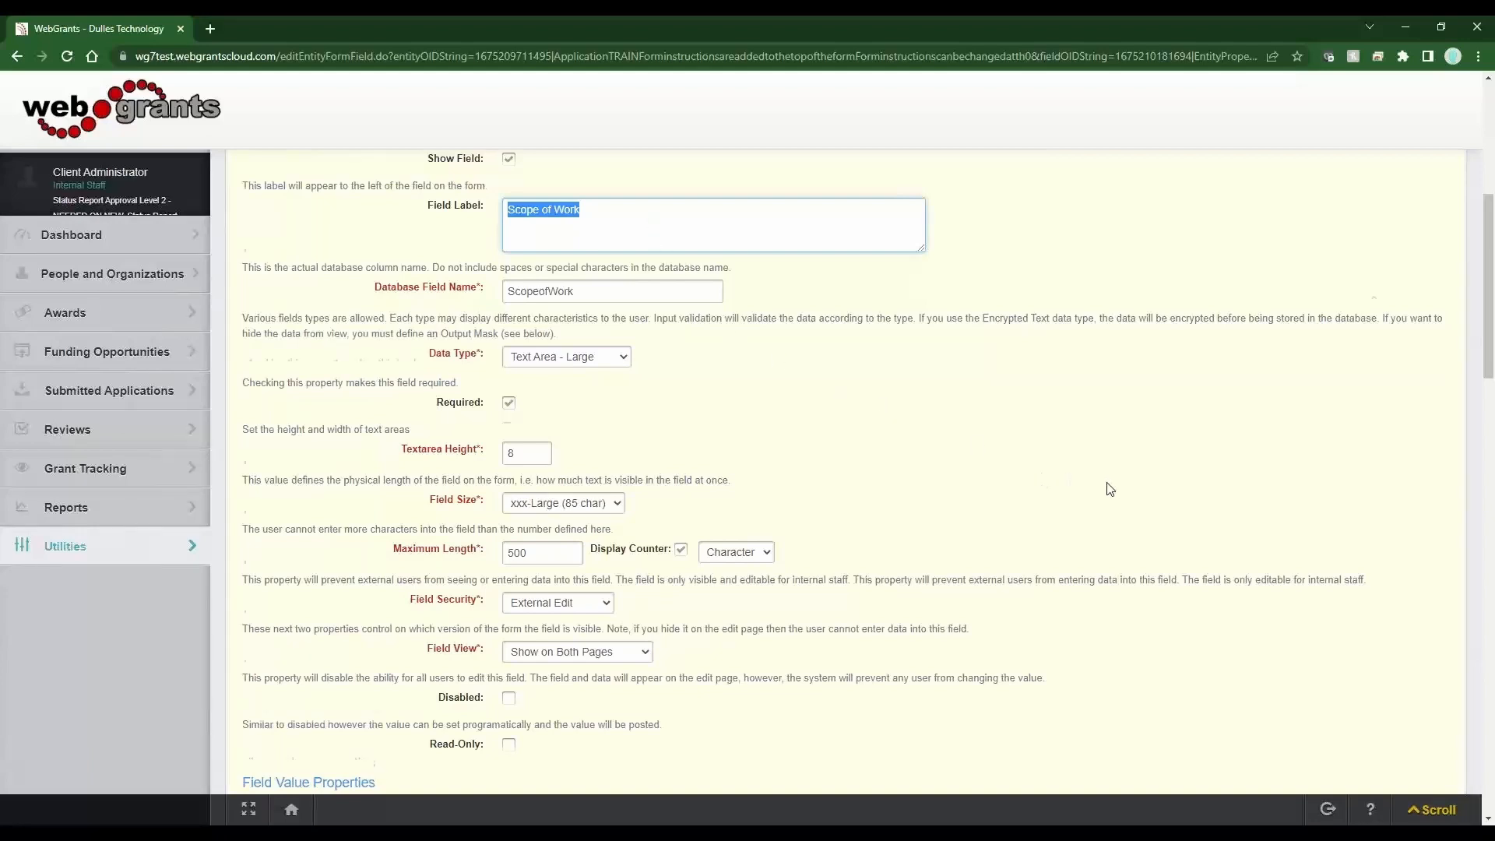
scroll(1109, 489, "down", 8)
scroll(1110, 488, "down", 20)
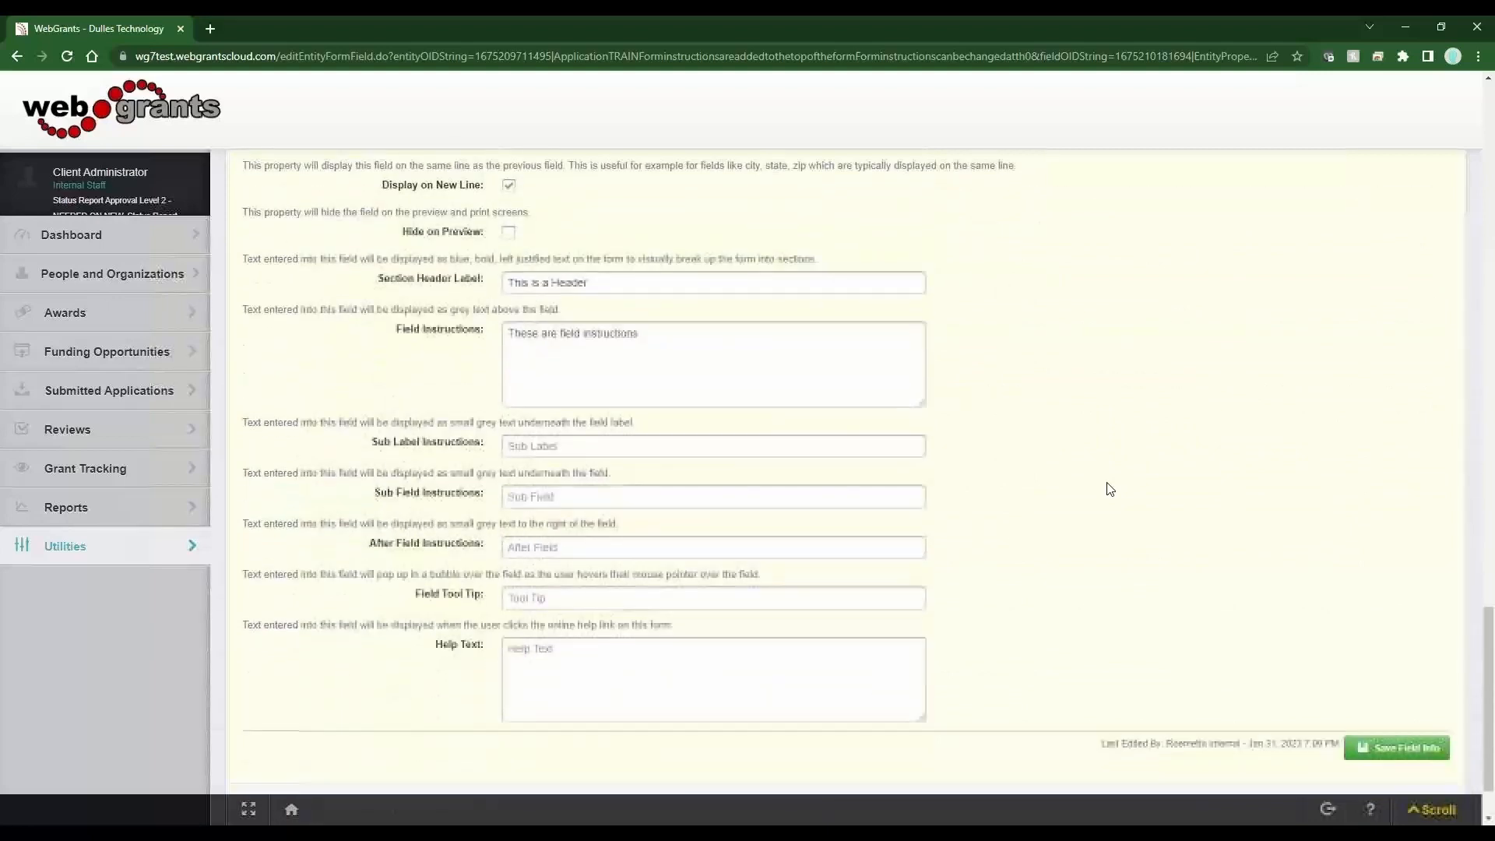
left_click_drag(746, 267, 500, 270)
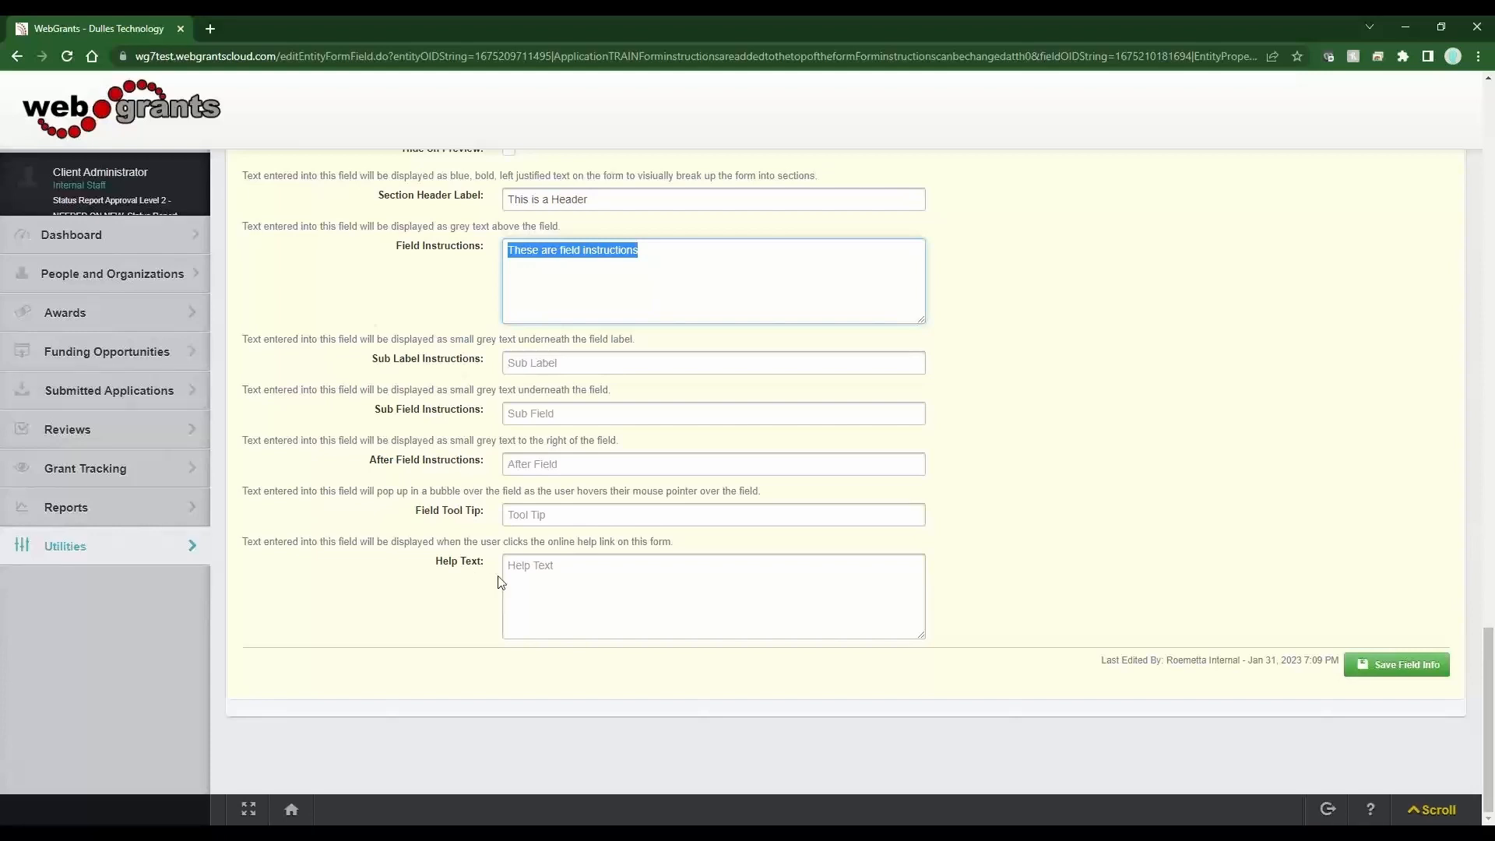
left_click_drag(1488, 697, 1489, 665)
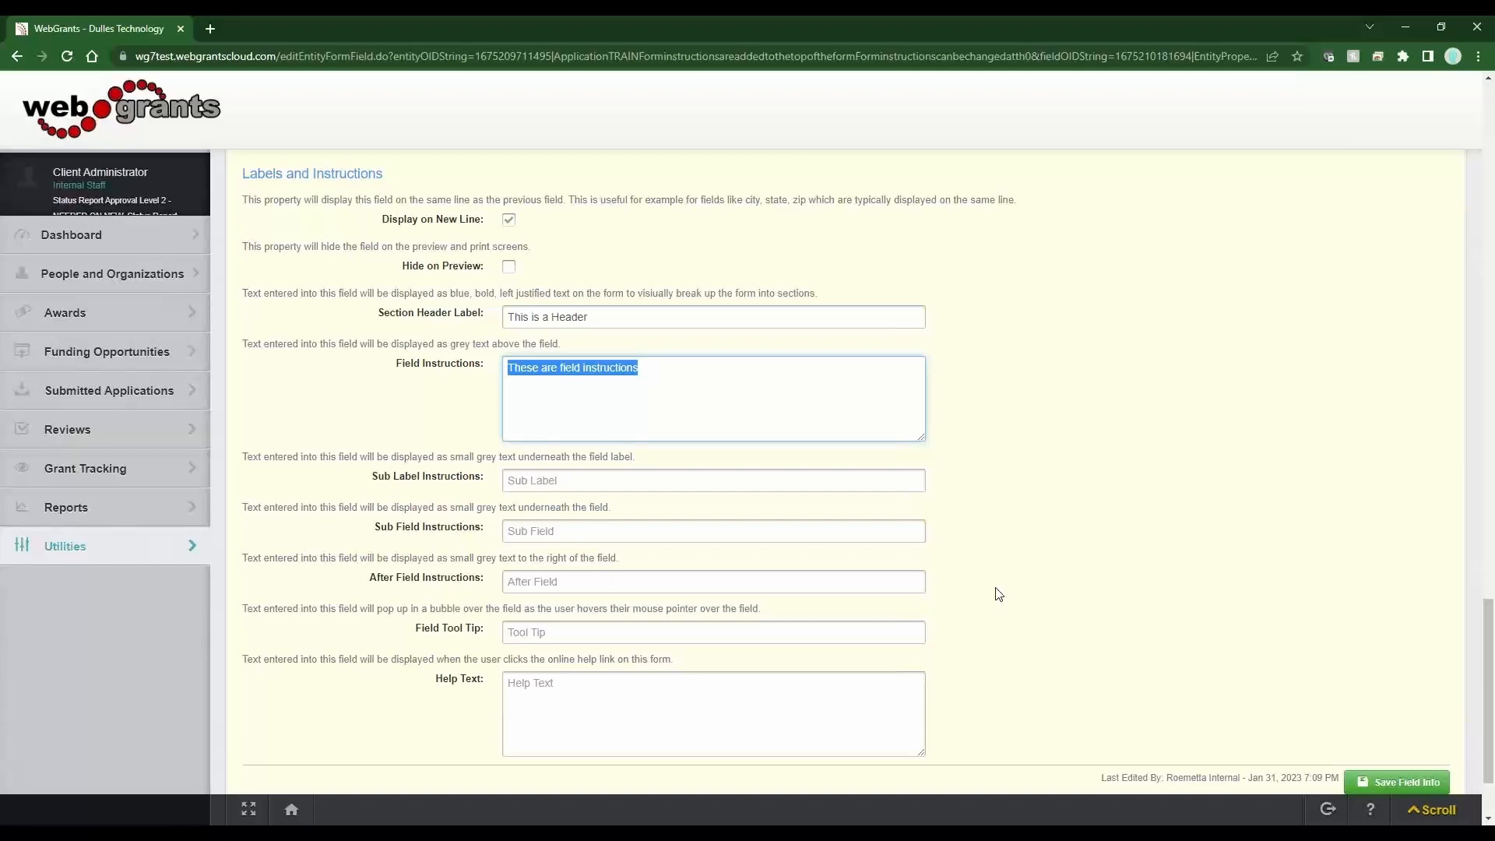
scroll(999, 594, "up", 20)
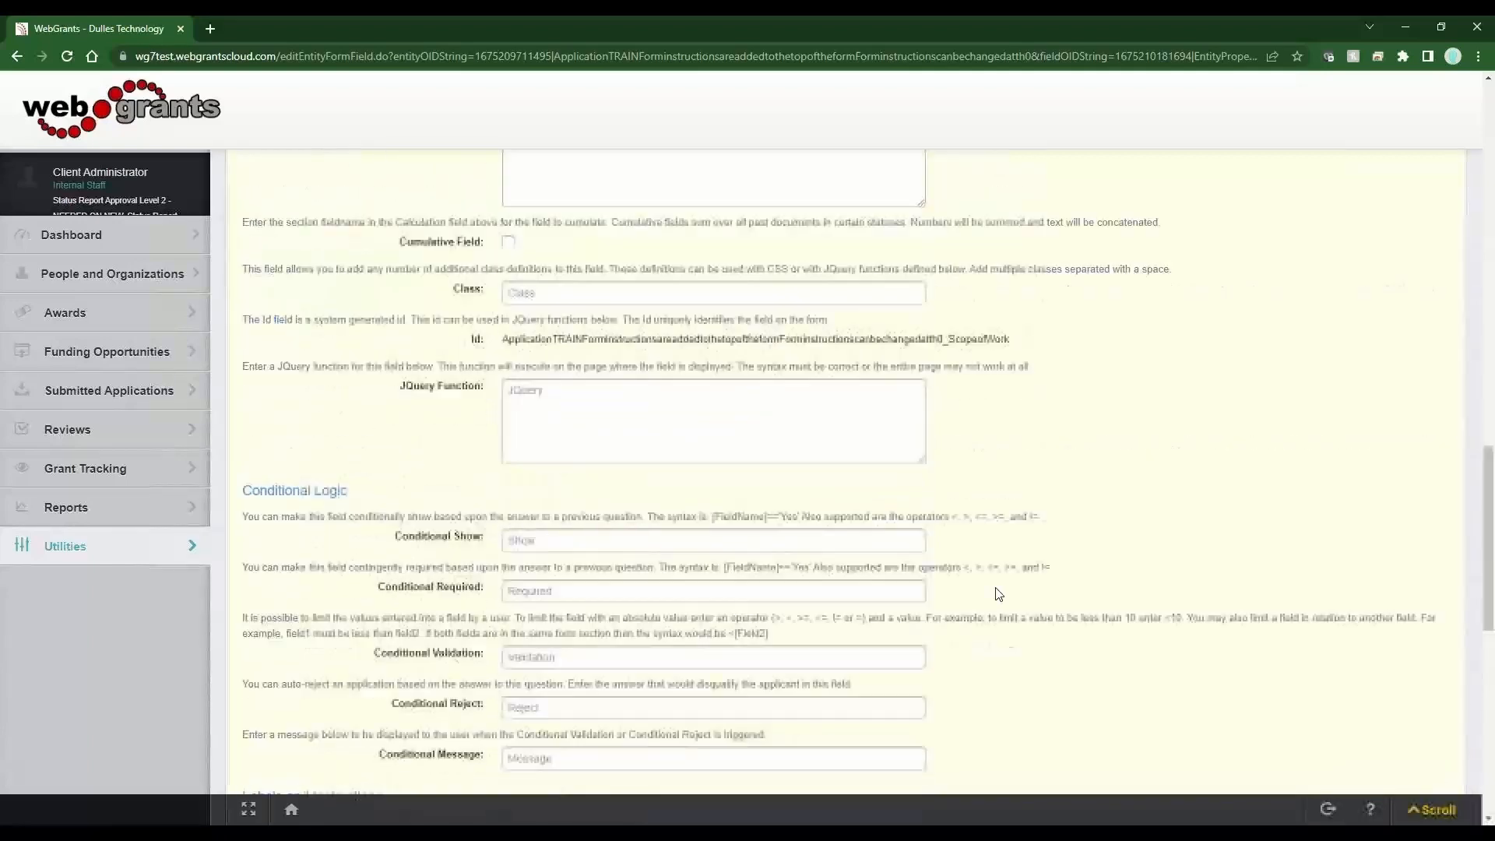
scroll(999, 594, "up", 5)
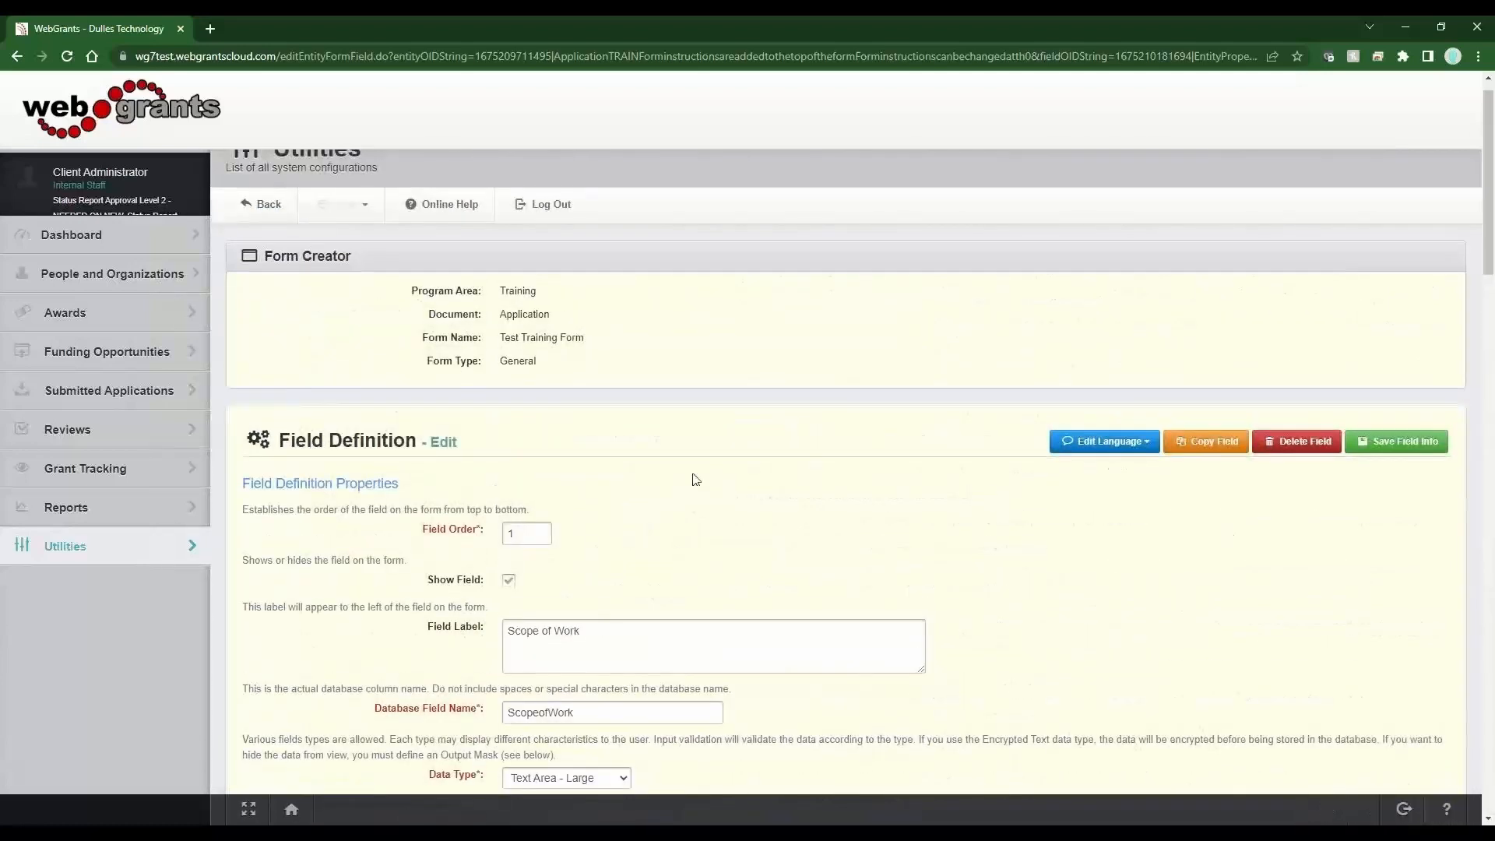